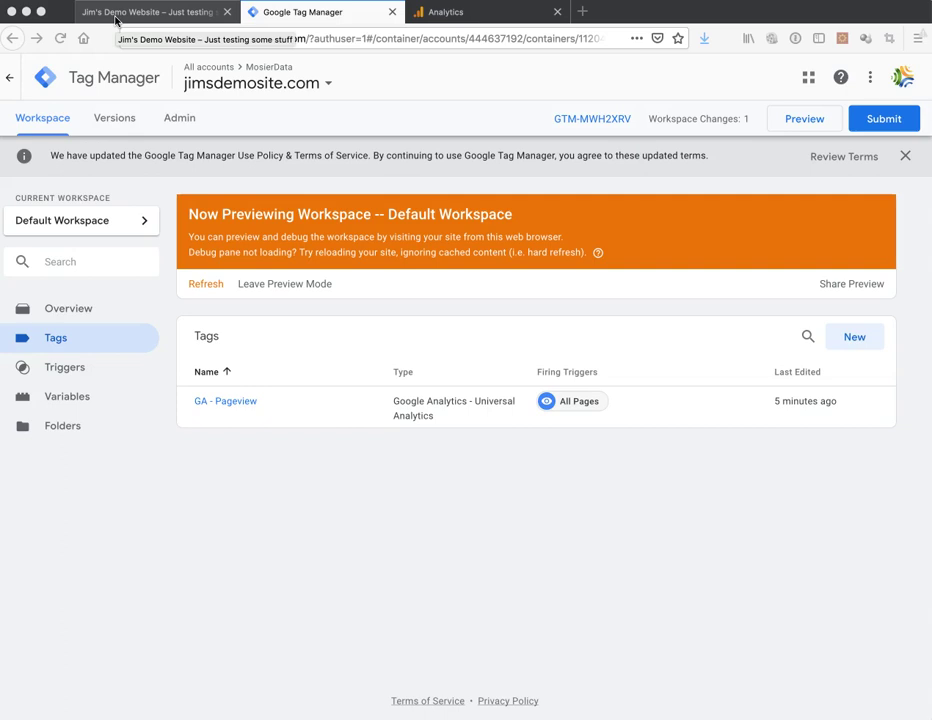
- Switch to the Jim's Demo Website tab showing the homepage with the Call Now number
click(114, 17)
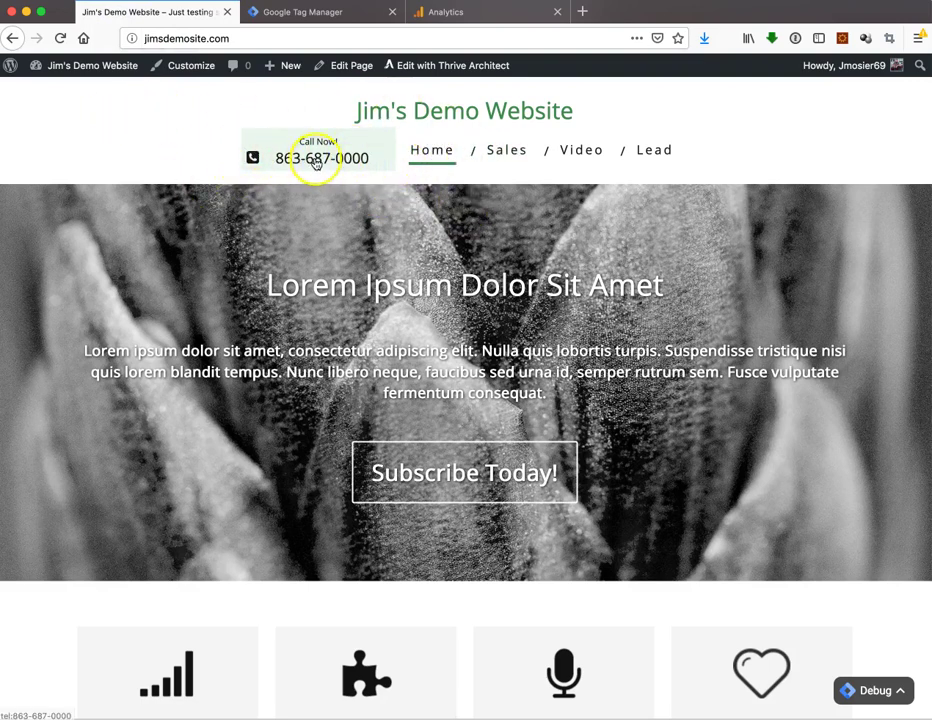
click(314, 162)
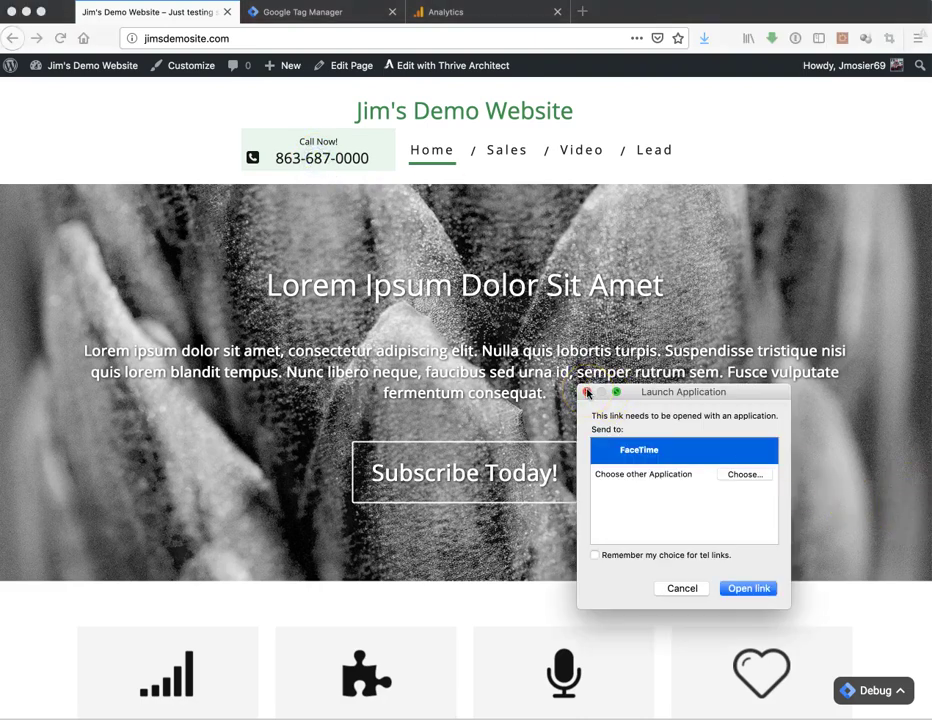
click(587, 393)
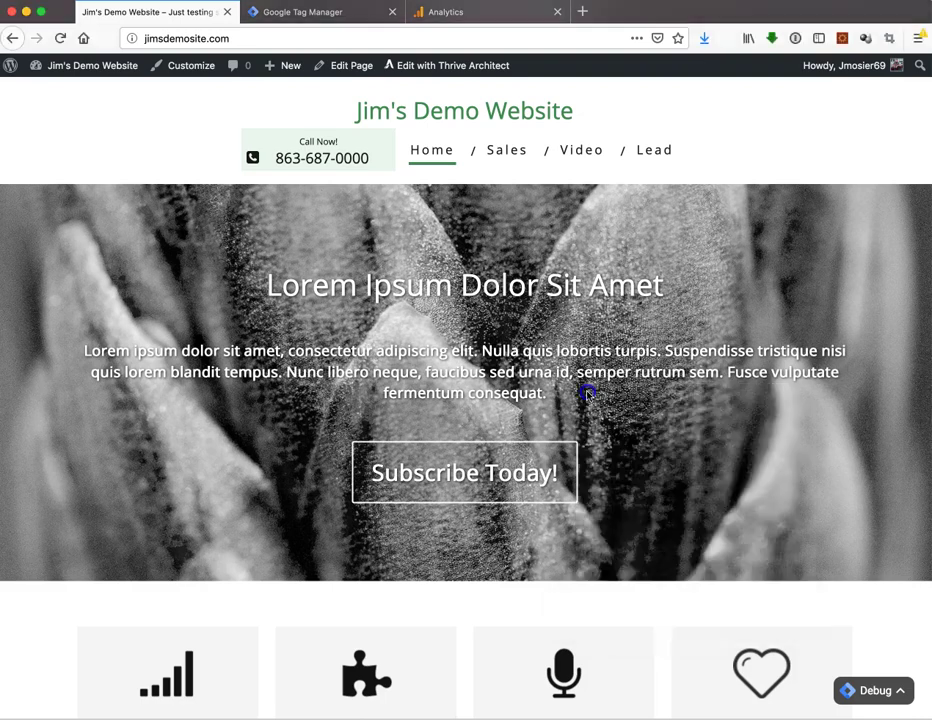
right_click(296, 162)
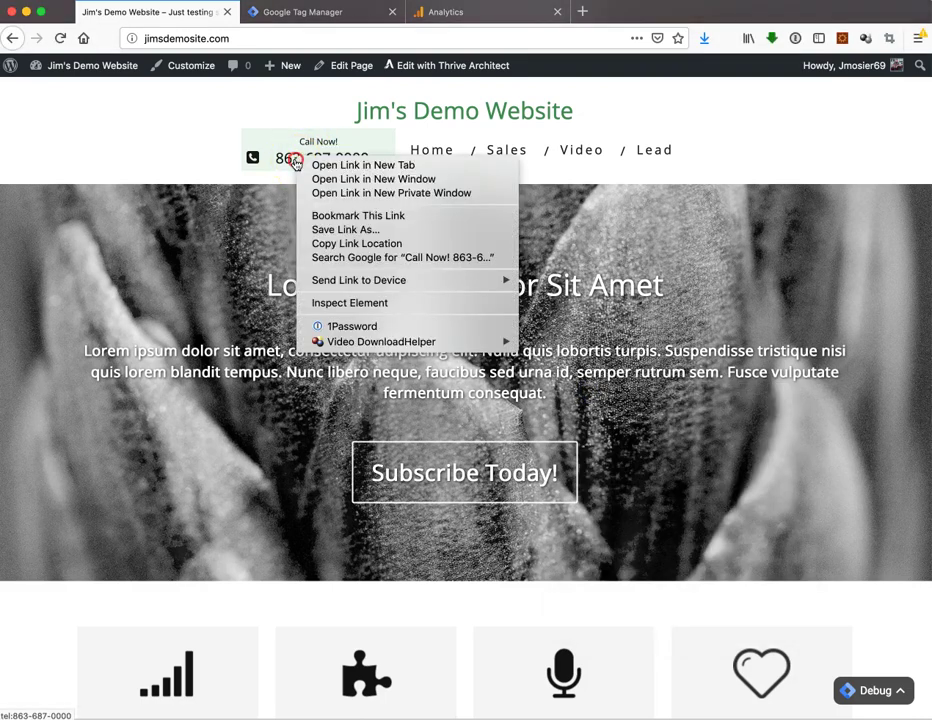
click(366, 302)
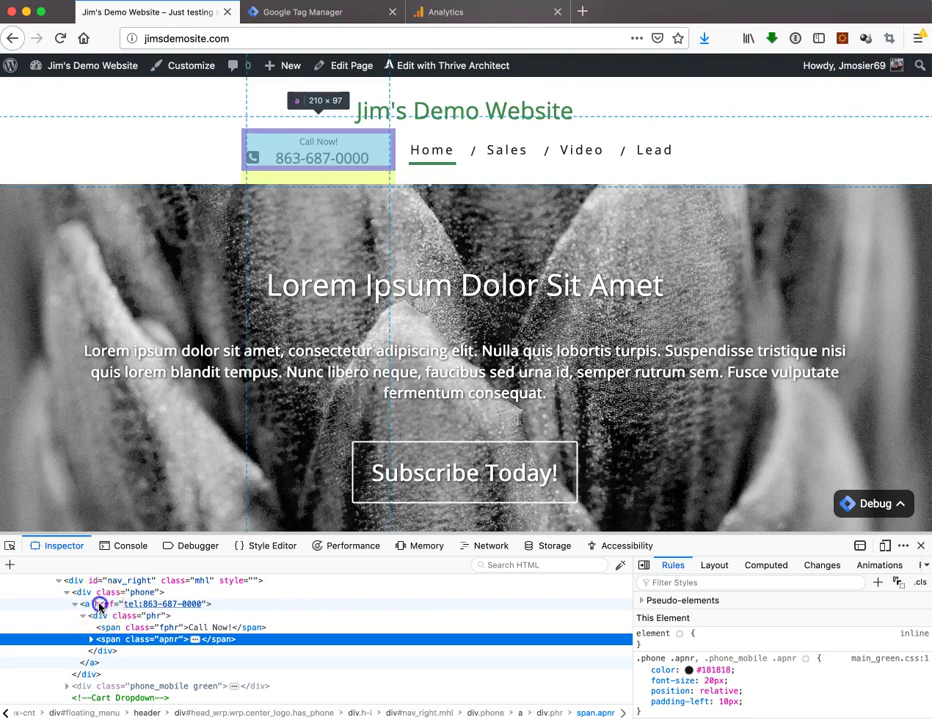
click(99, 604)
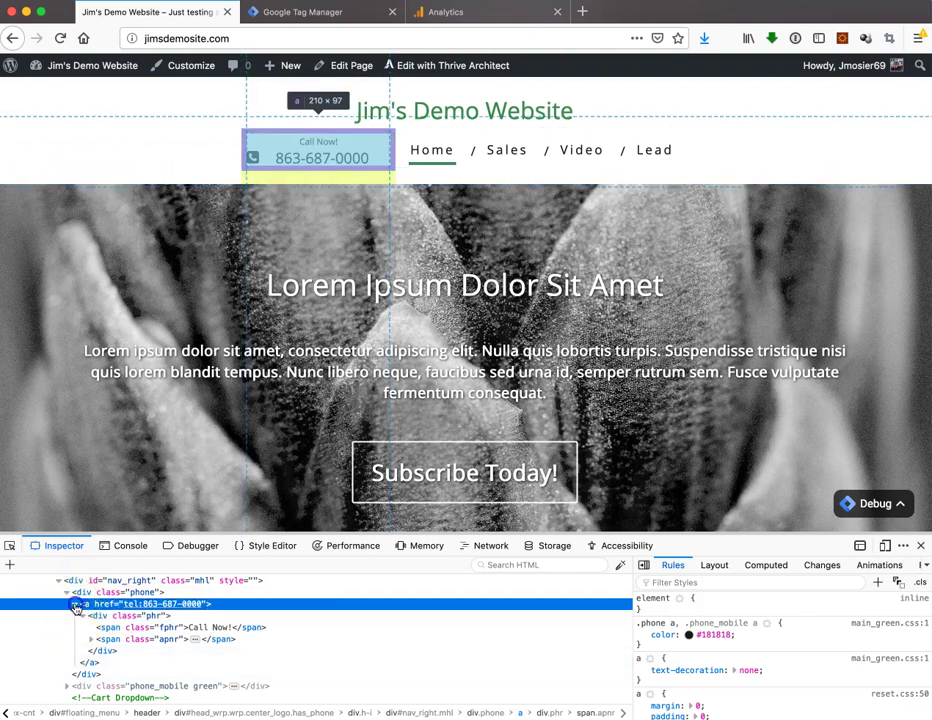
click(74, 605)
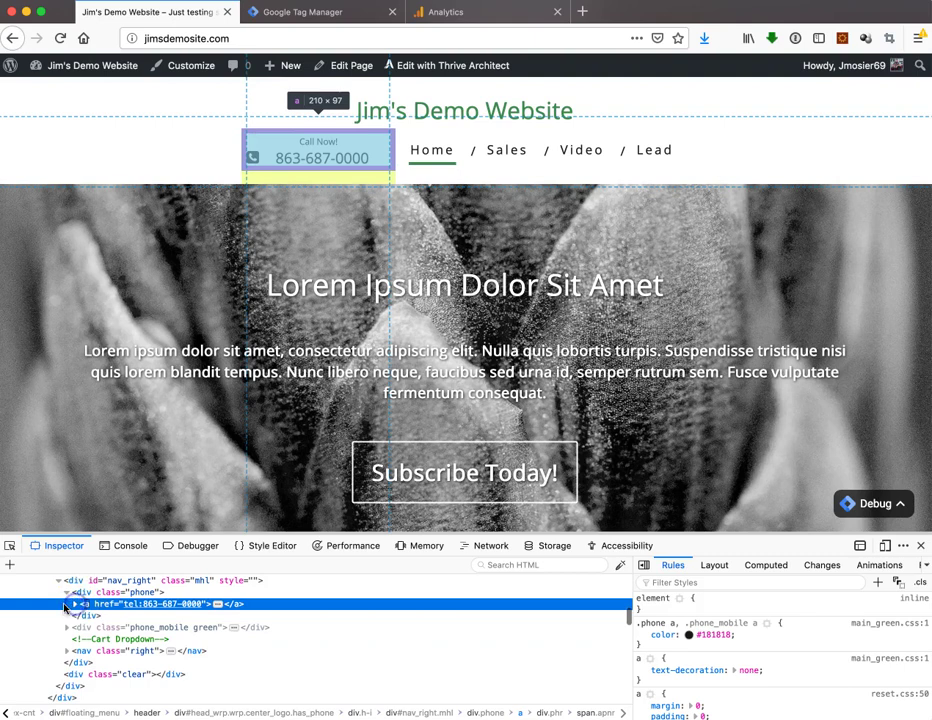
click(920, 547)
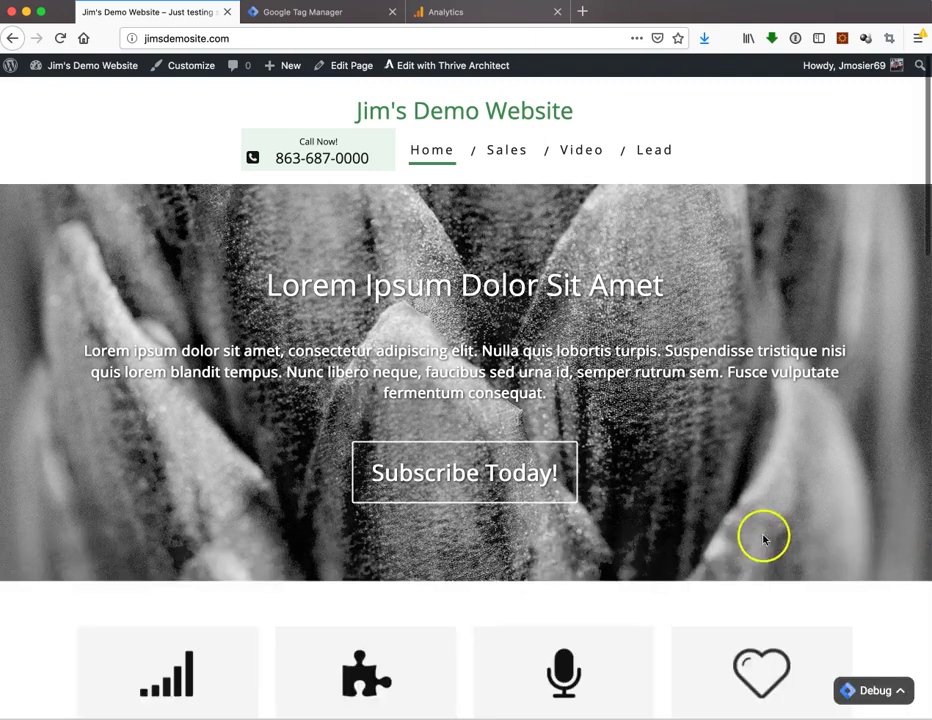
- Back in Google Tag Manager, create a new tag and name it 'Click To Call'
click(296, 14)
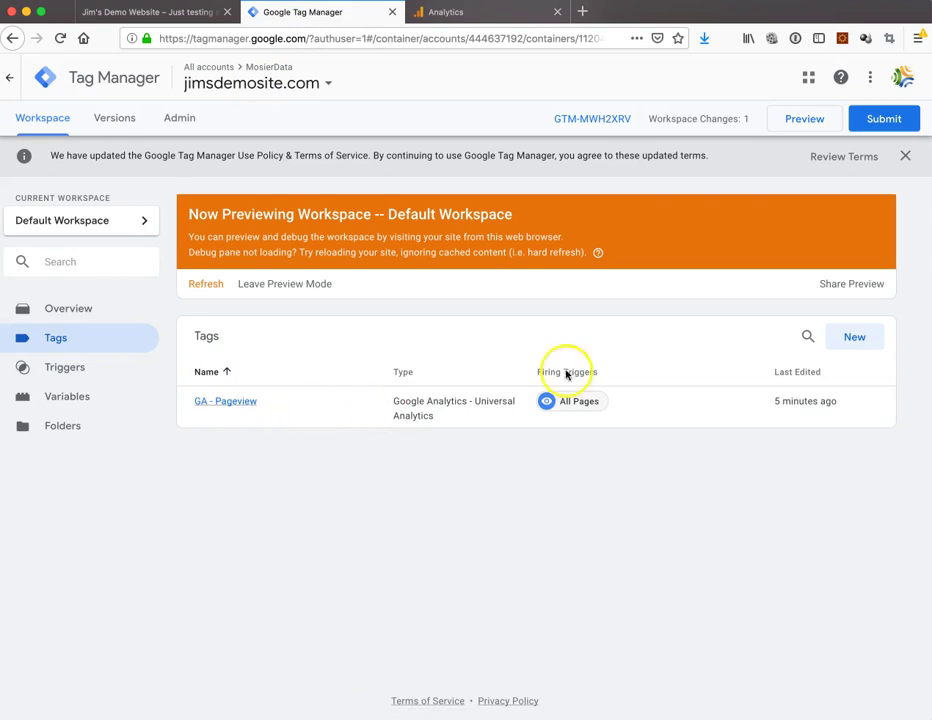
click(851, 341)
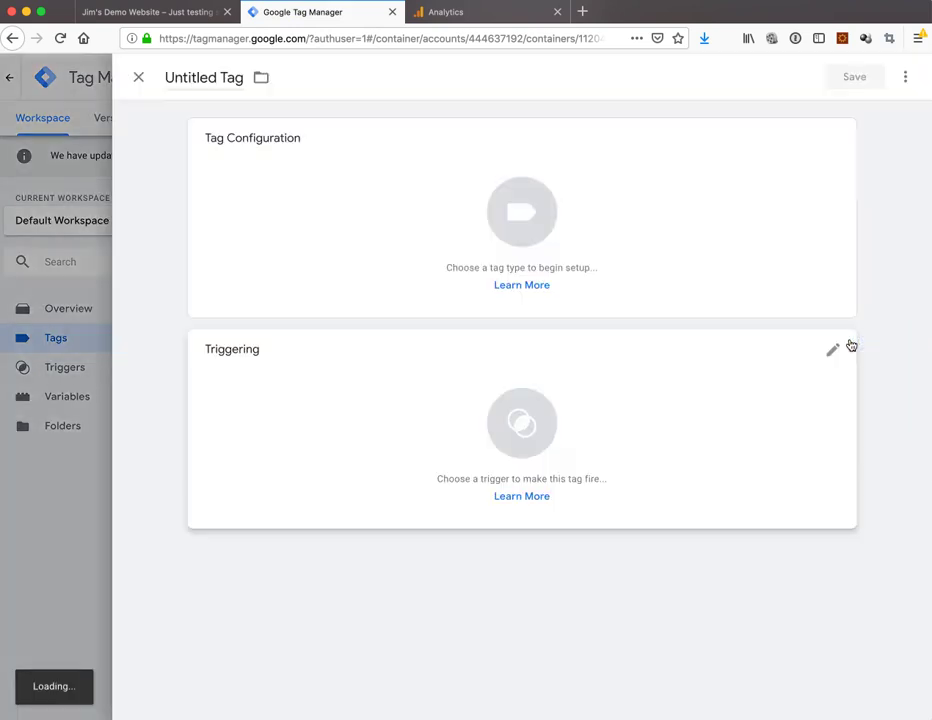
click(189, 77)
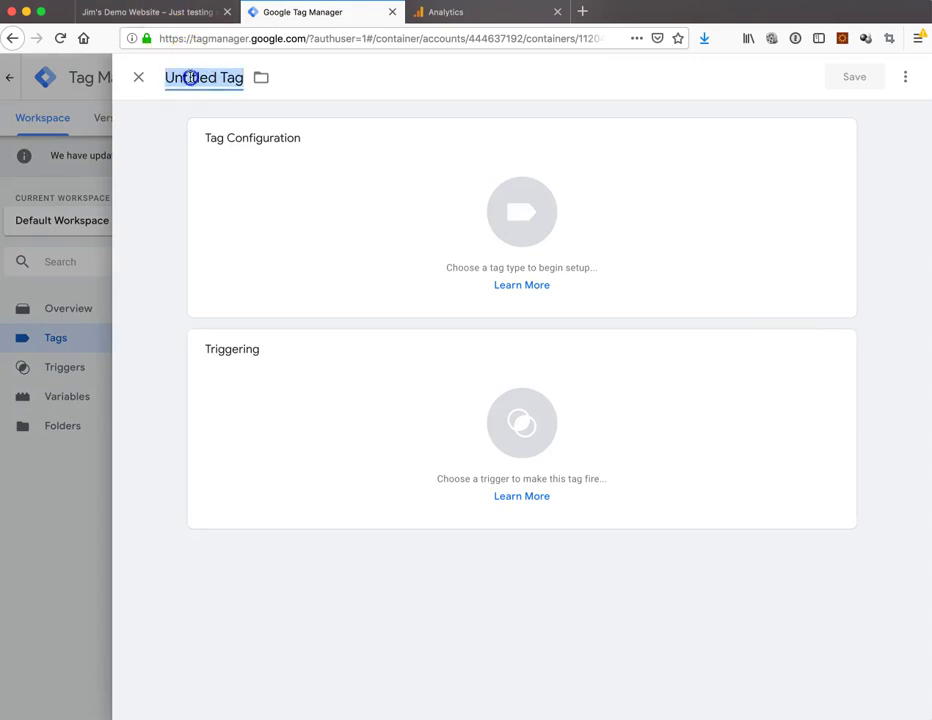
text(C)
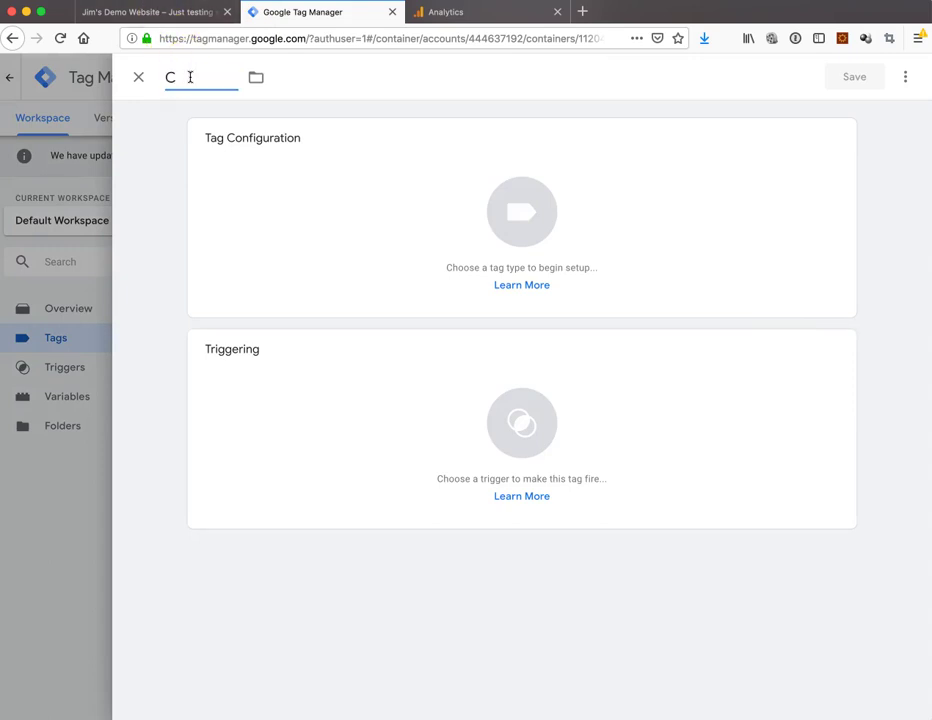
text(lick To Call)
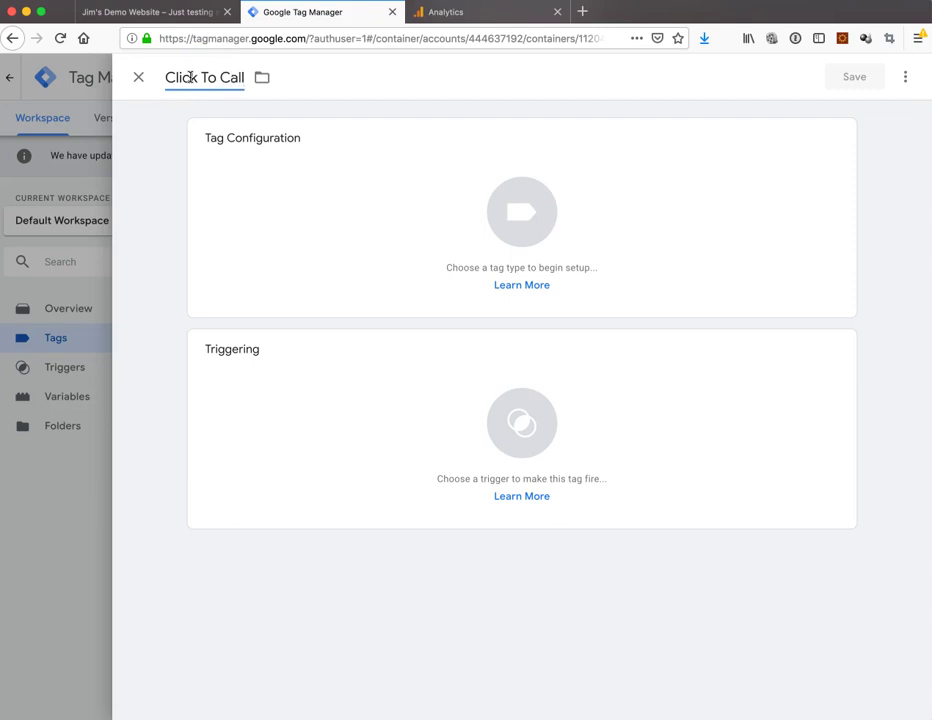
click(360, 152)
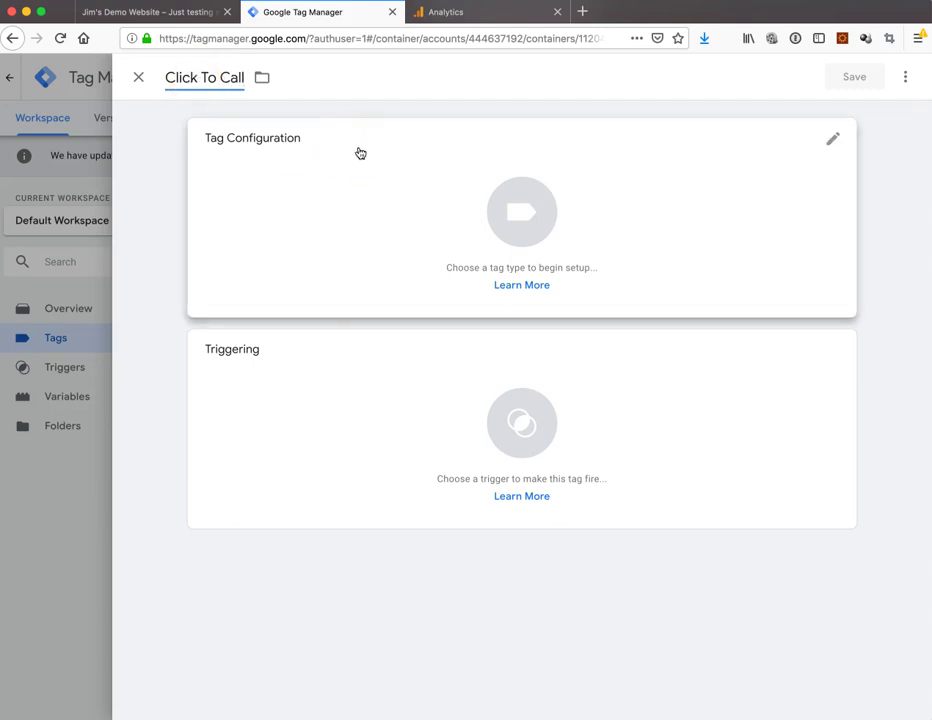
- Set the tag type to Google Analytics - Universal Analytics with Track Type Event
click(833, 142)
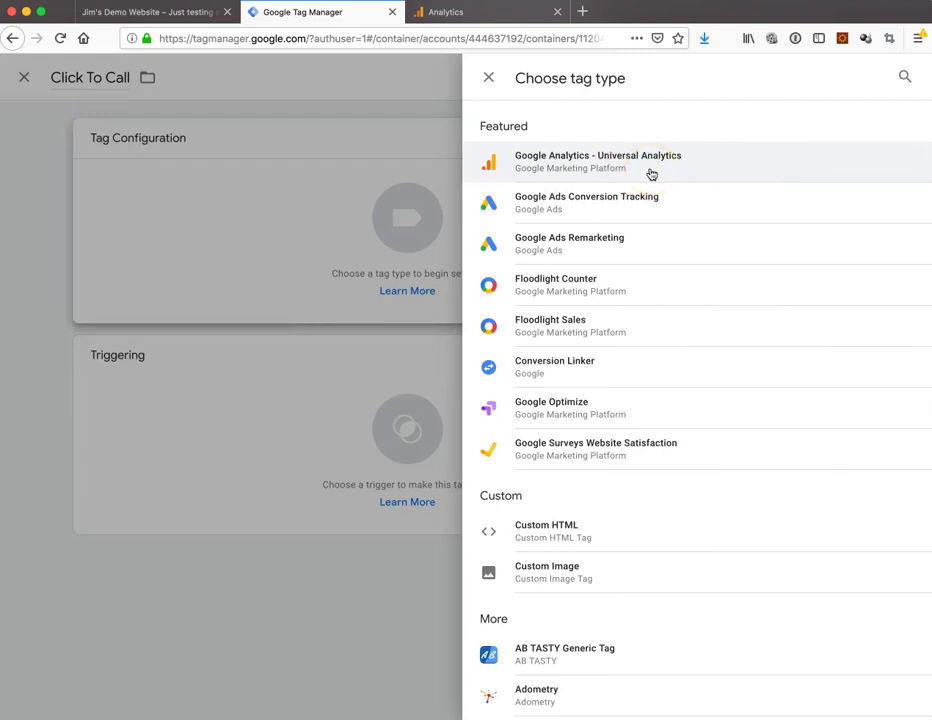
click(651, 172)
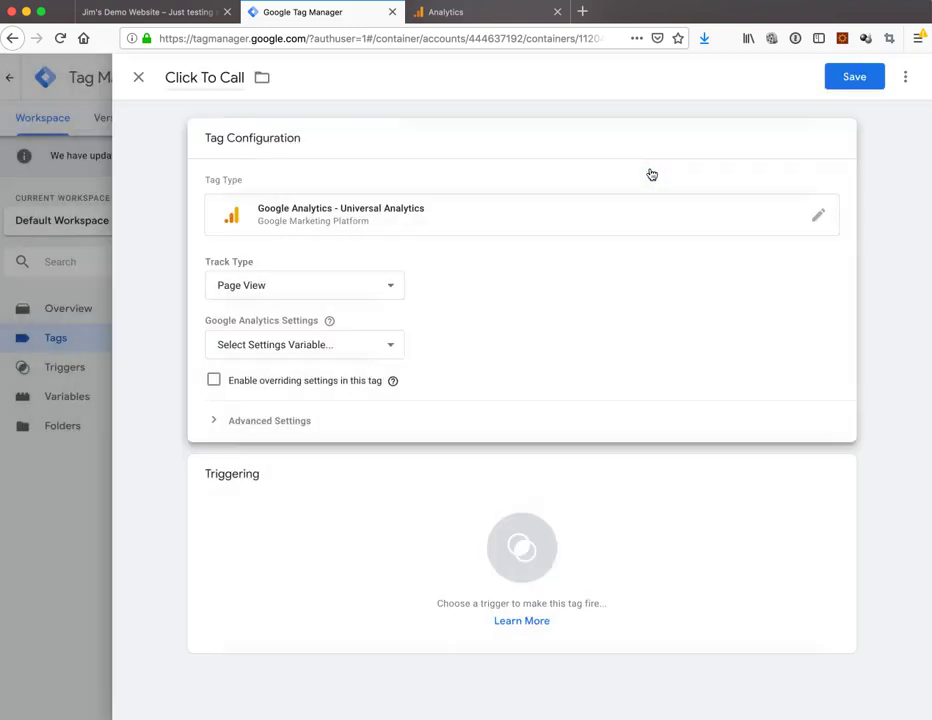
click(395, 288)
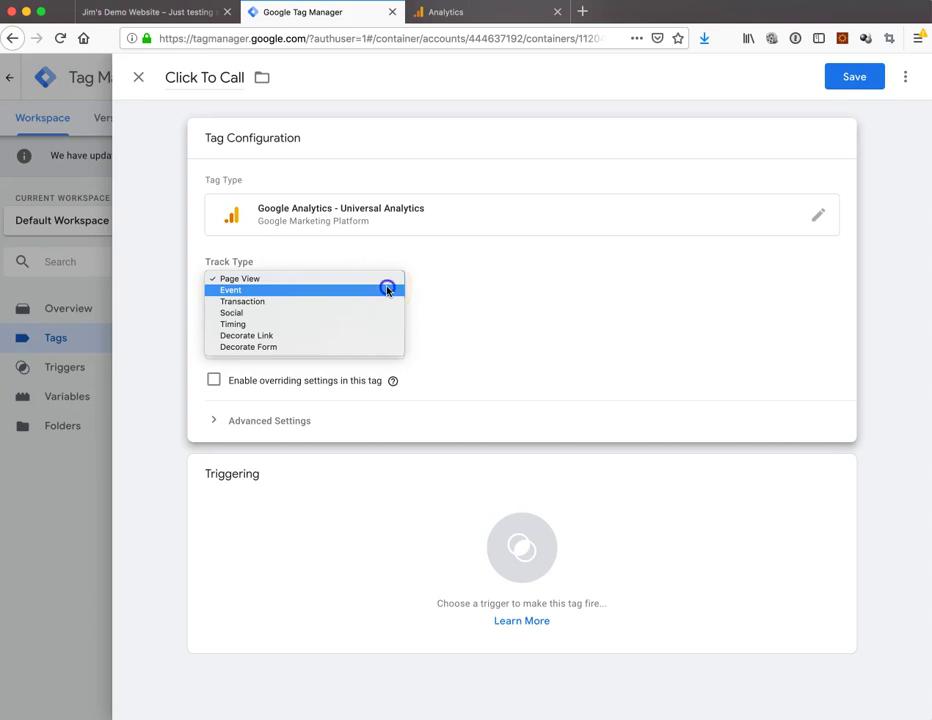
click(387, 290)
click(327, 365)
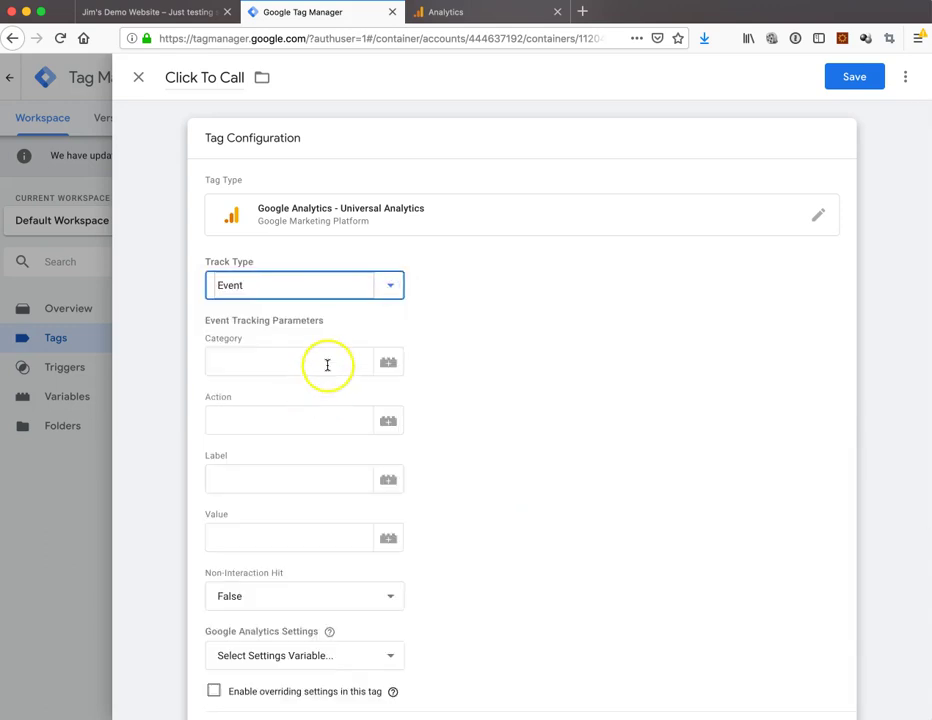
scroll(327, 365, down, 2)
scroll(327, 365, up, 2)
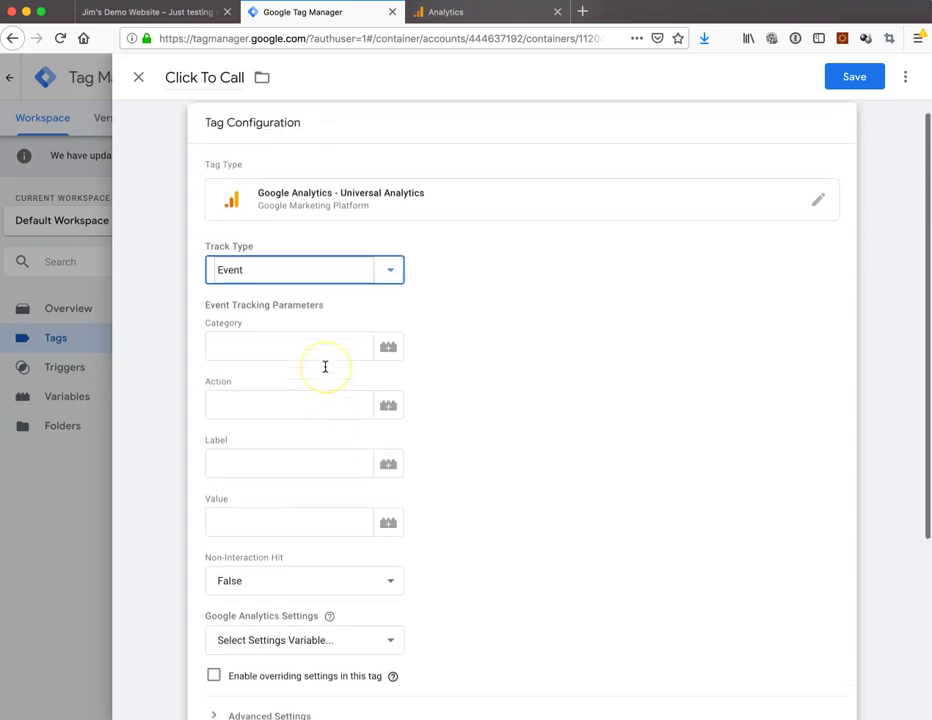
click(297, 364)
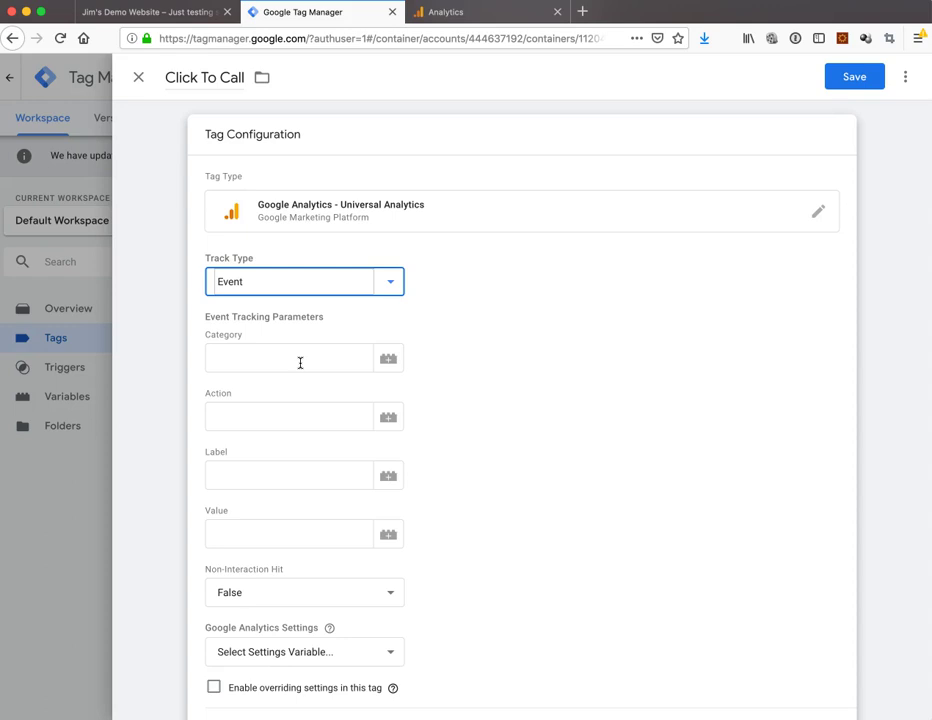
- Enter event Category 'Conversion' and Action 'Phone Call'
click(300, 363)
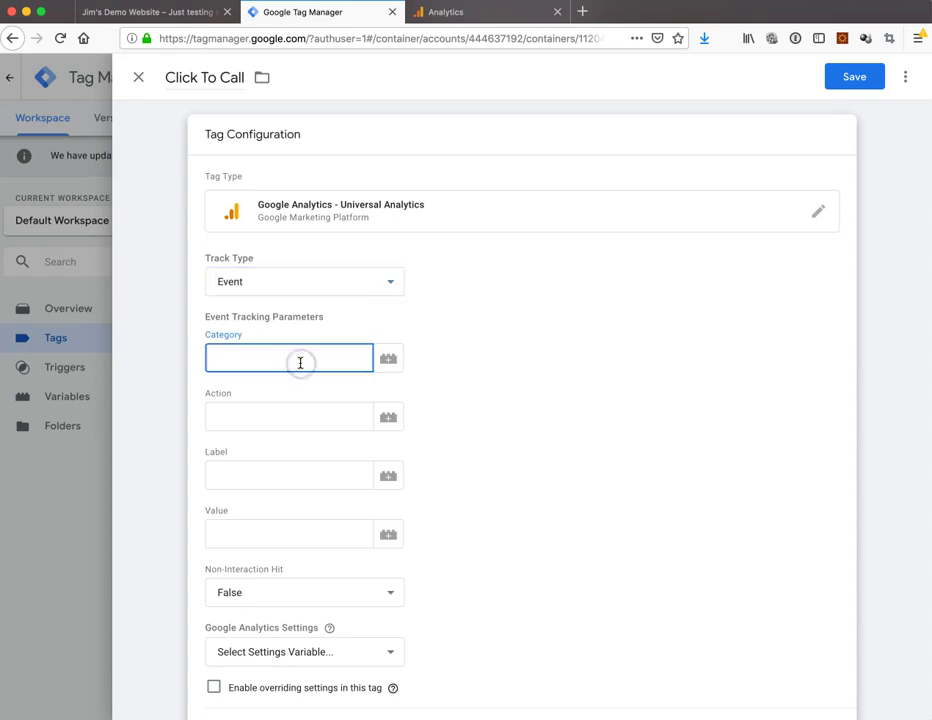
text(Conversion)
key(Tab)
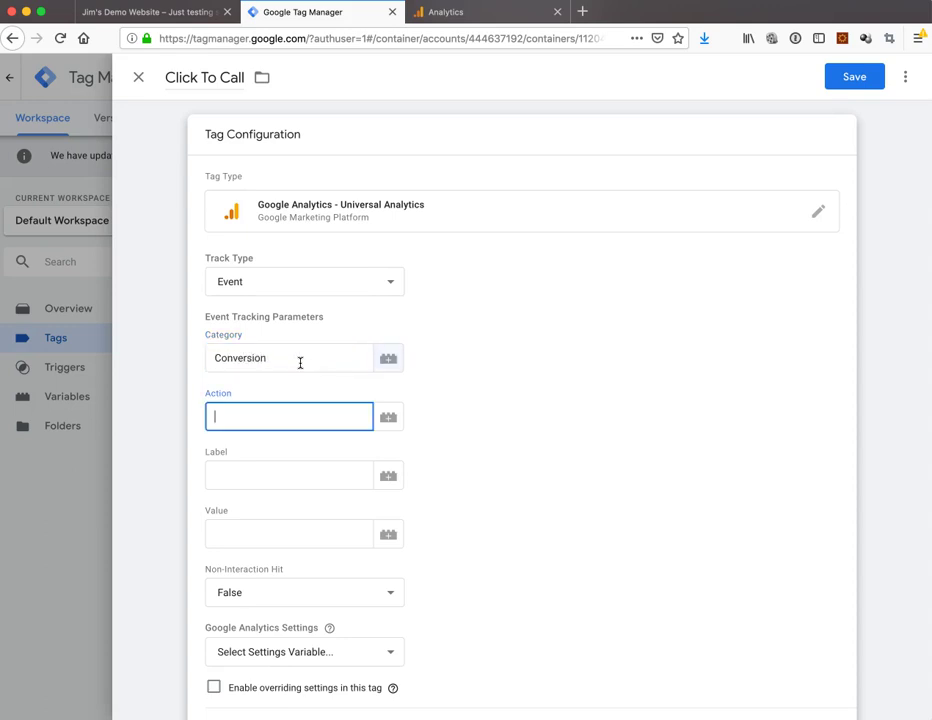
text(Phone Call)
key(Tab)
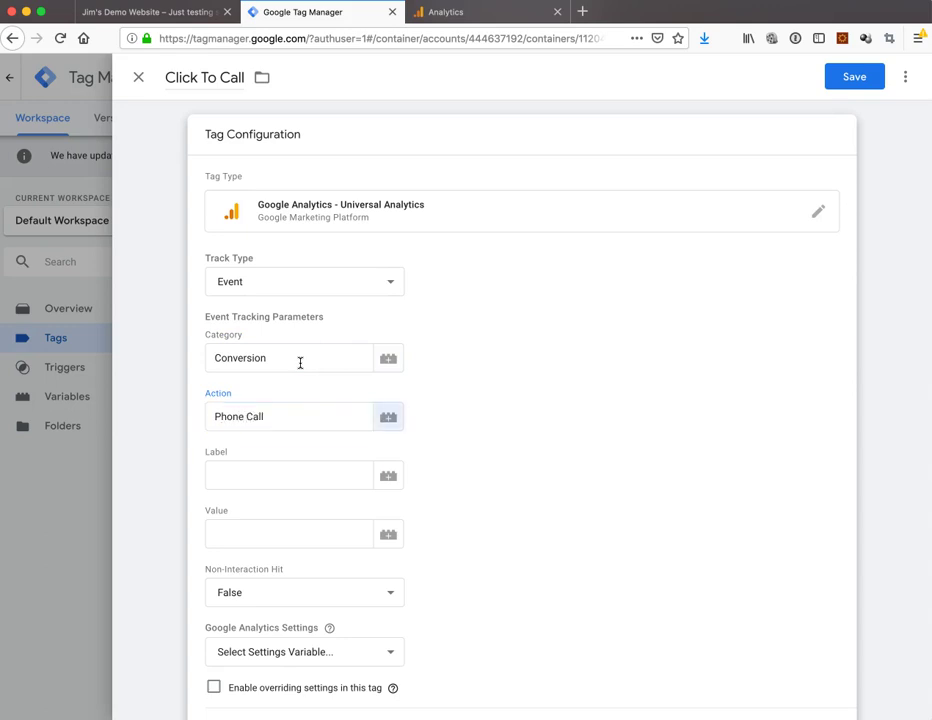
key(Tab)
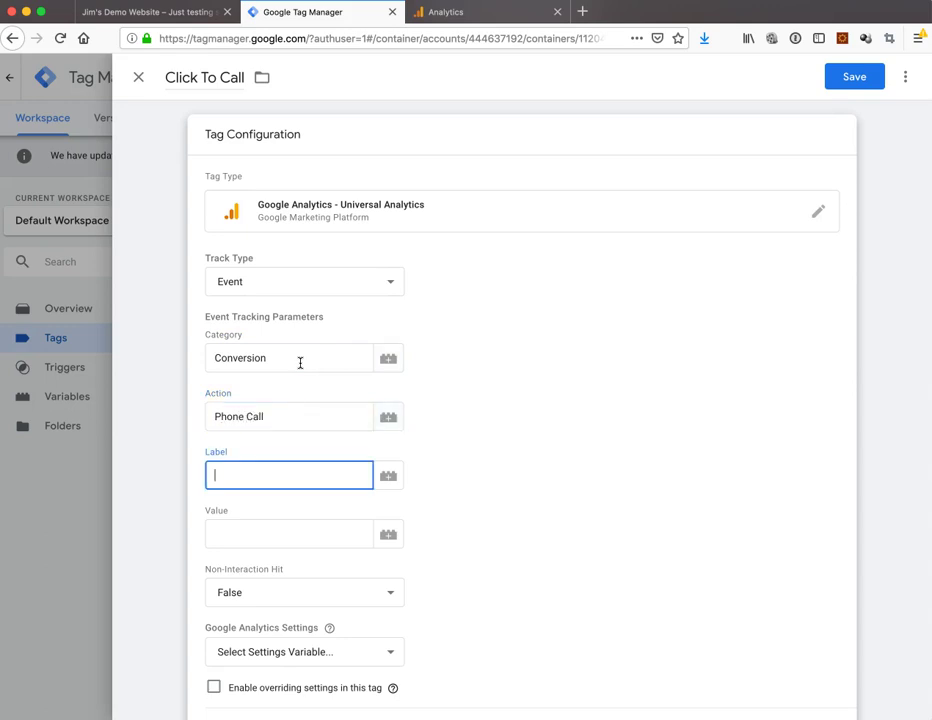
- Set the event Label to the {{Page Path}} variable
click(386, 479)
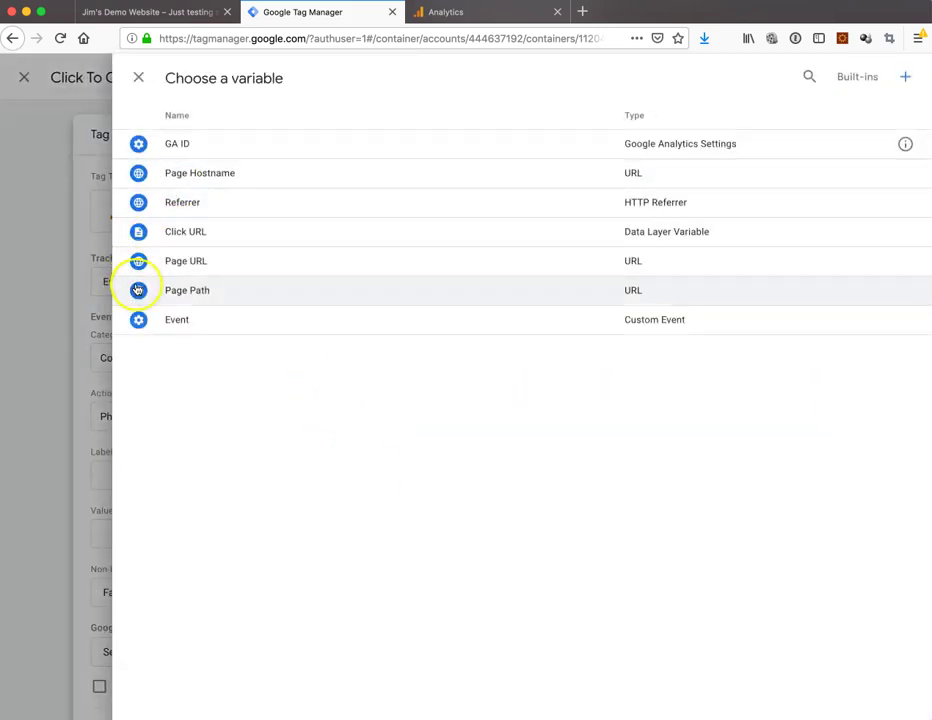
click(200, 297)
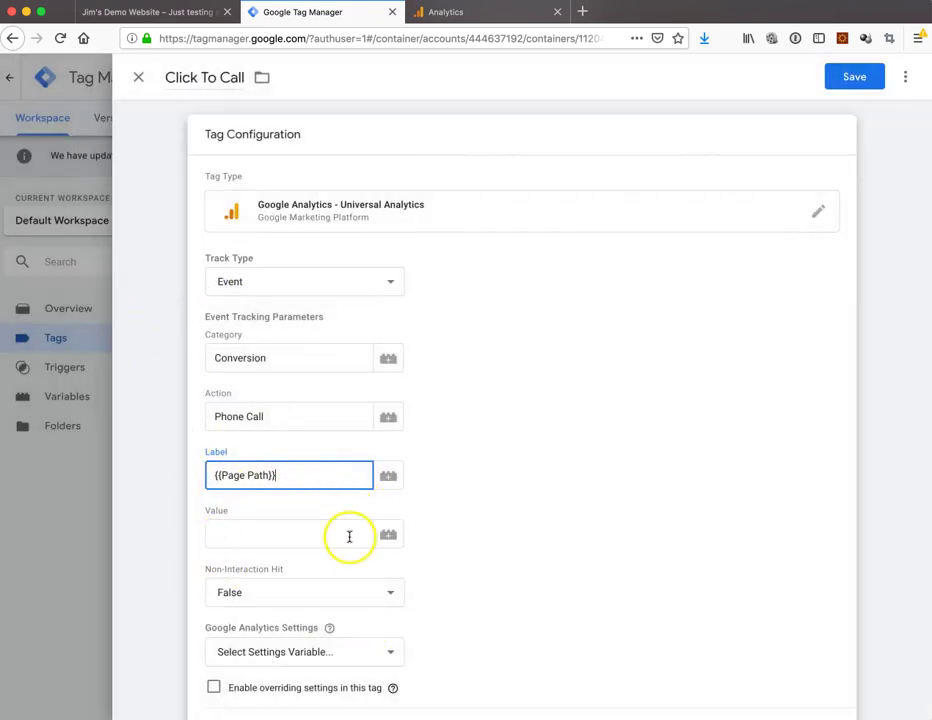
scroll(348, 536, down, 3)
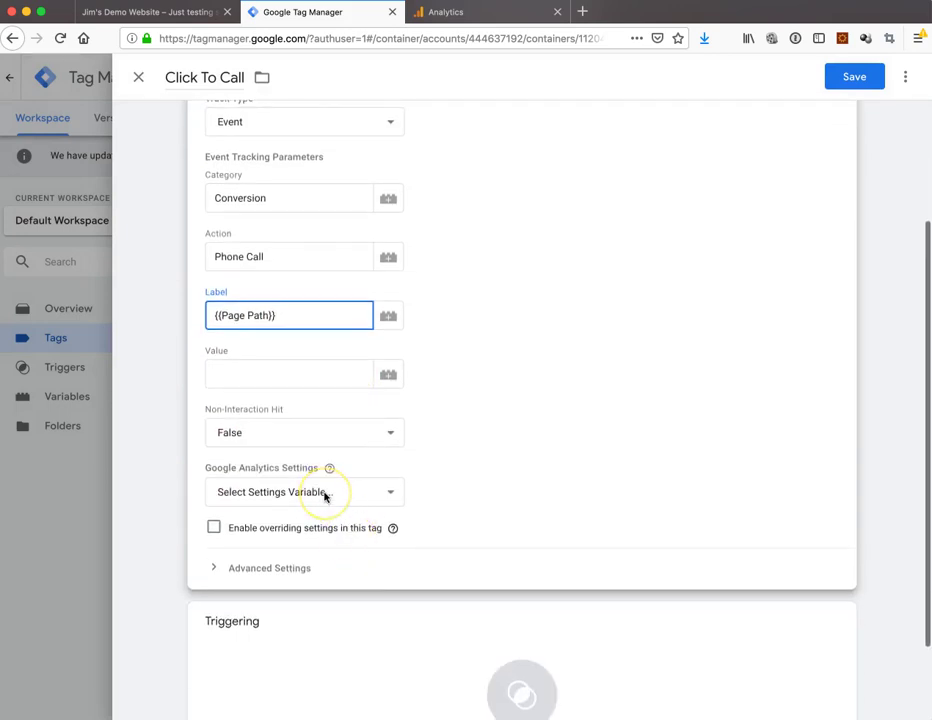
click(326, 494)
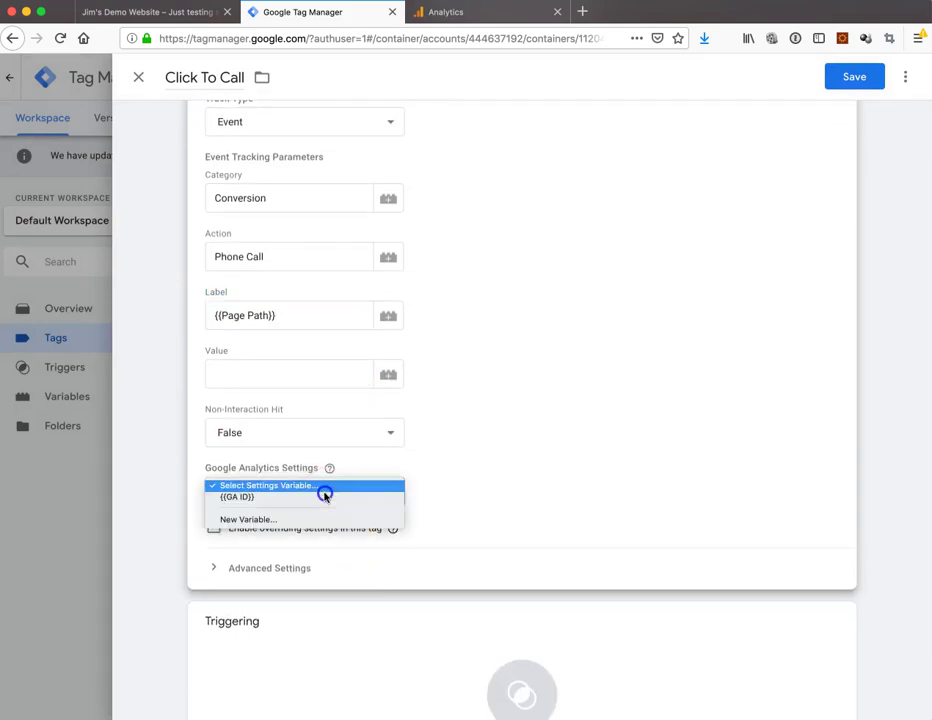
- Choose {{GA ID}} as the tag's Google Analytics Settings variable
click(263, 500)
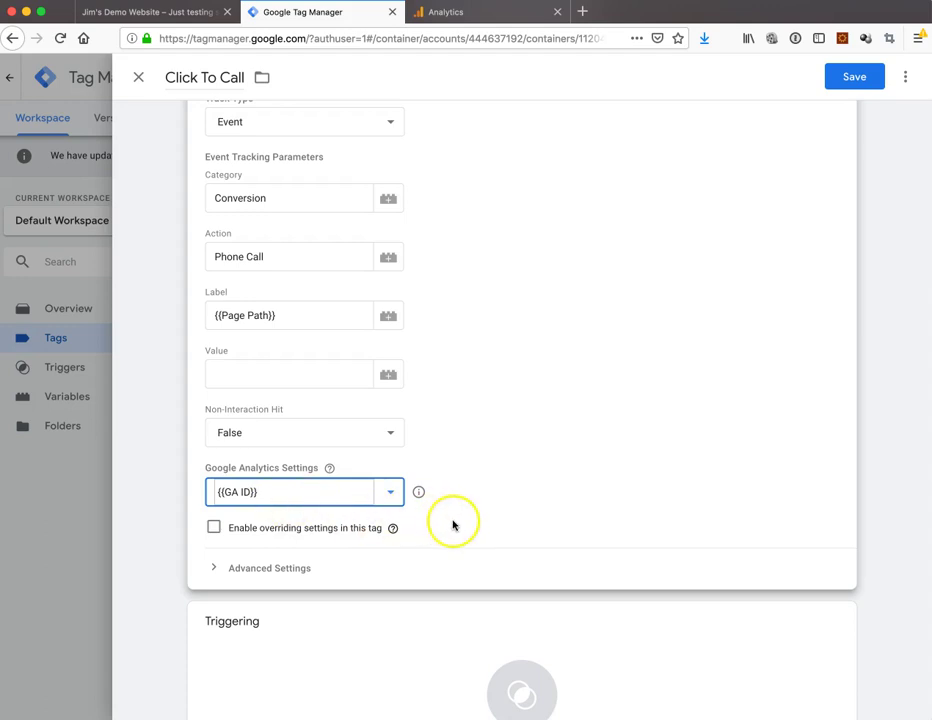
scroll(452, 525, down, 2)
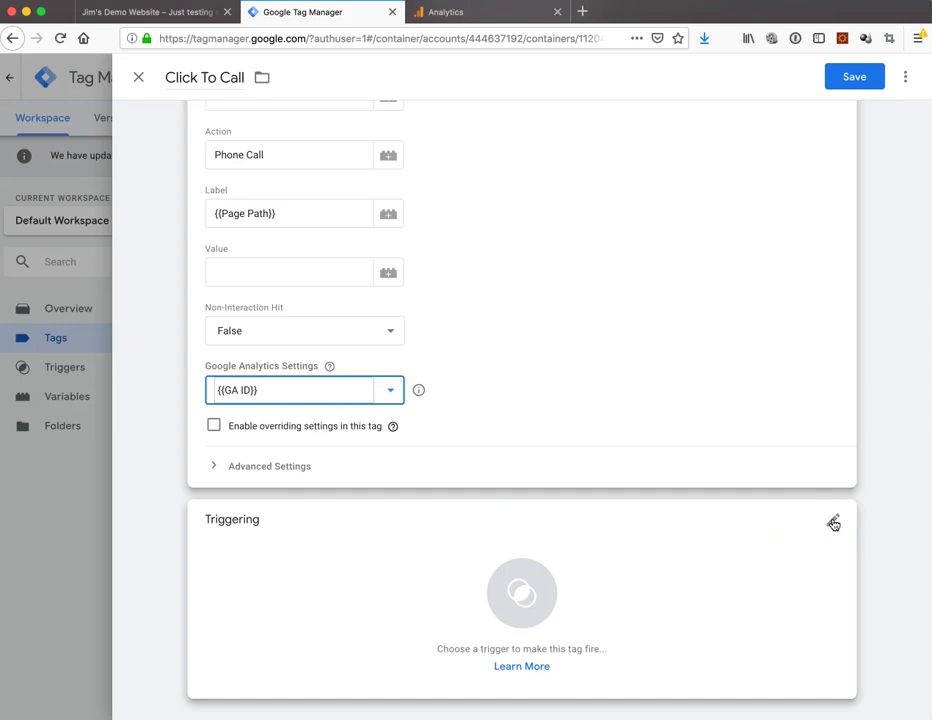
- Add a new trigger named 'CTC Trigger' with type Click - Just Links
click(833, 522)
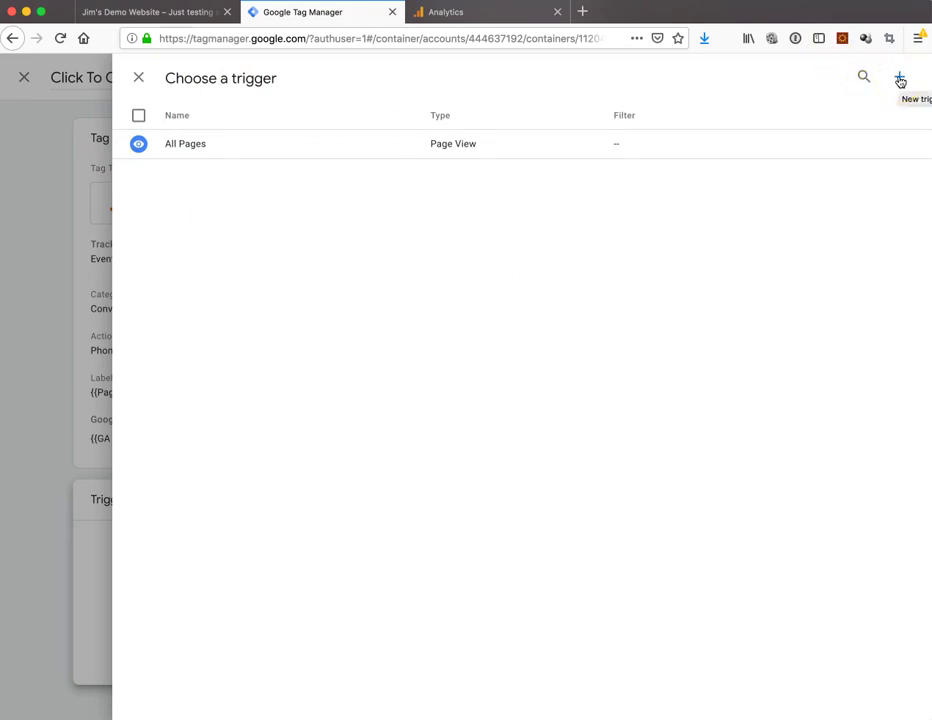
click(900, 79)
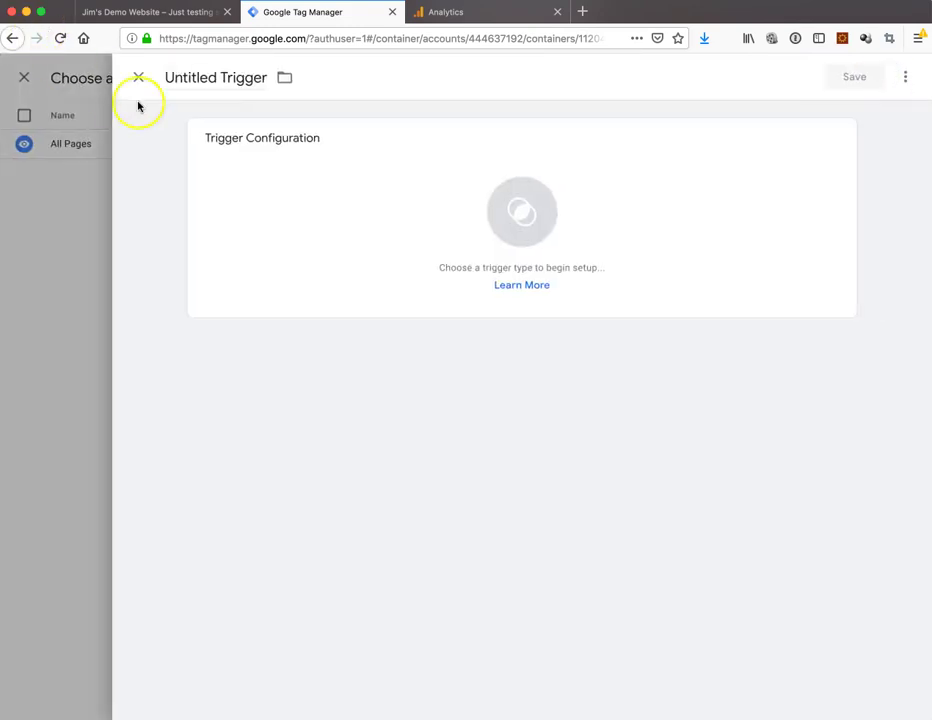
click(205, 77)
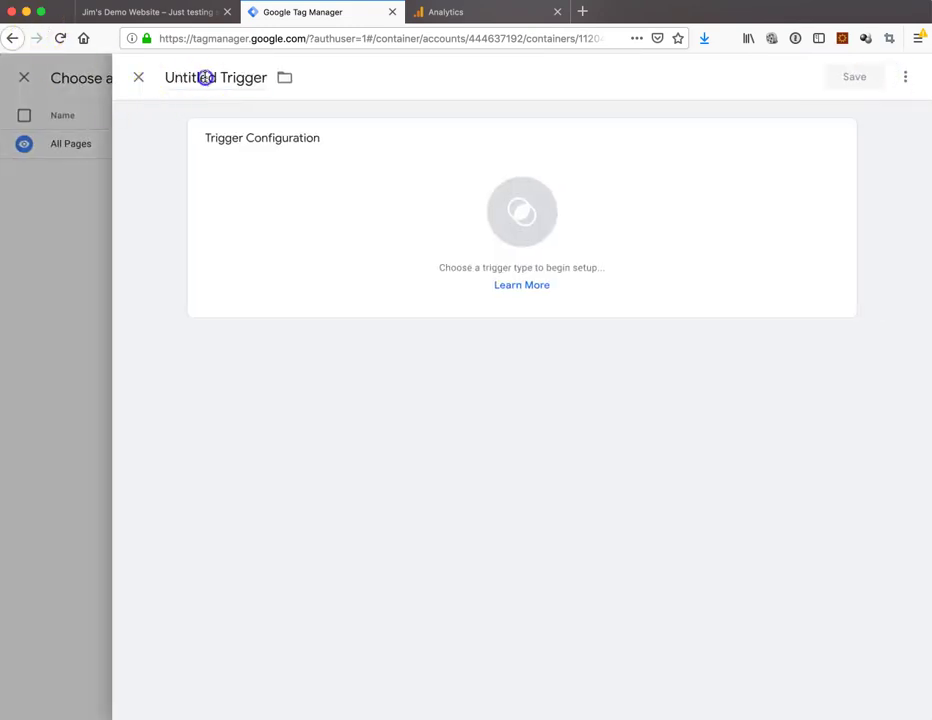
text(T)
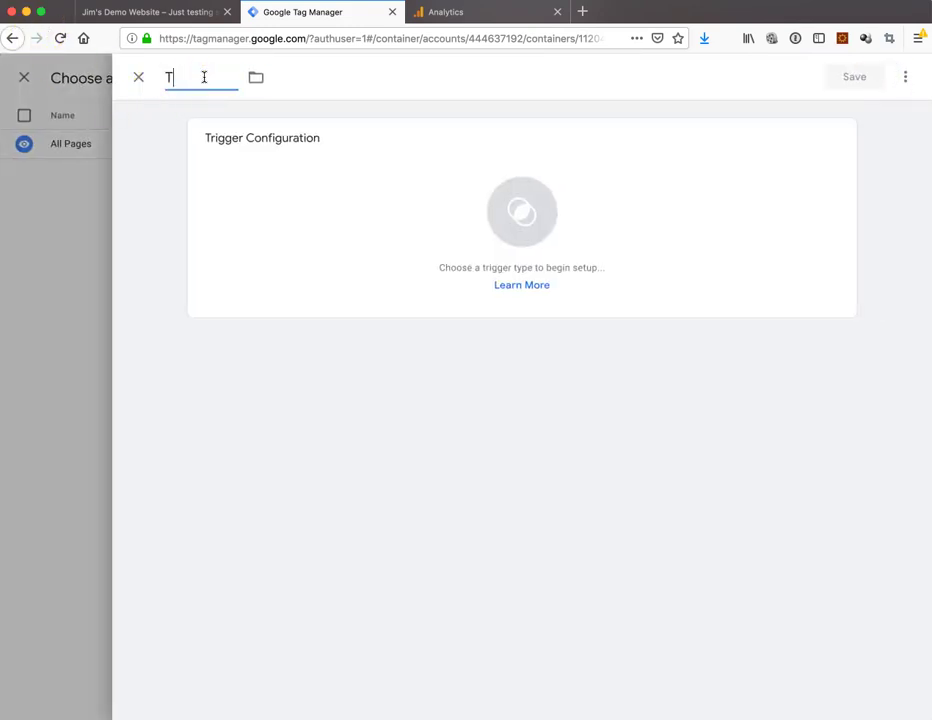
text(CTC Trigg)
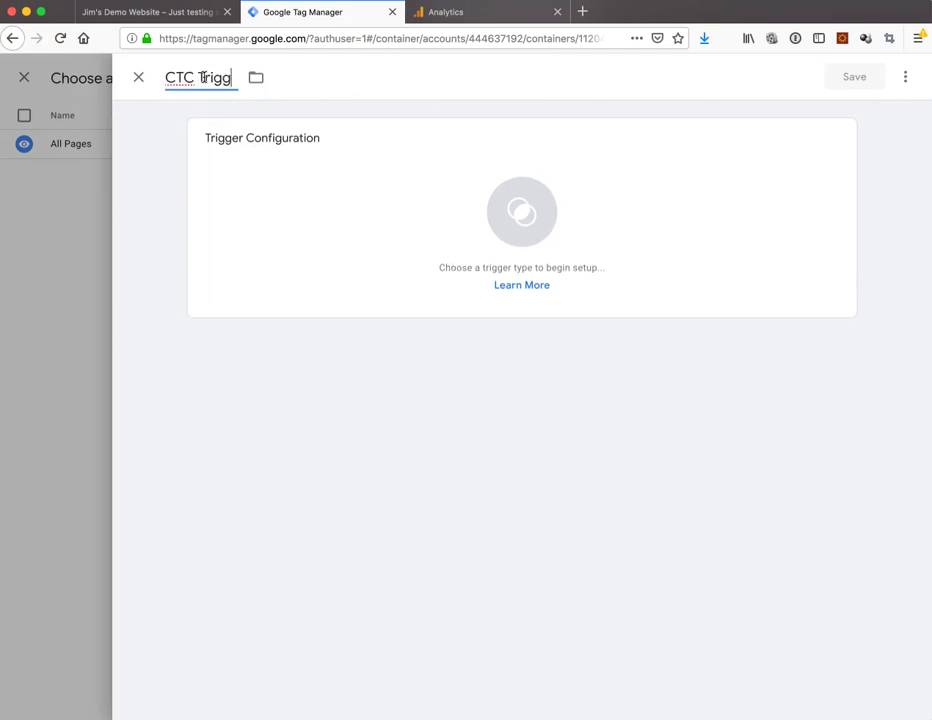
text(er)
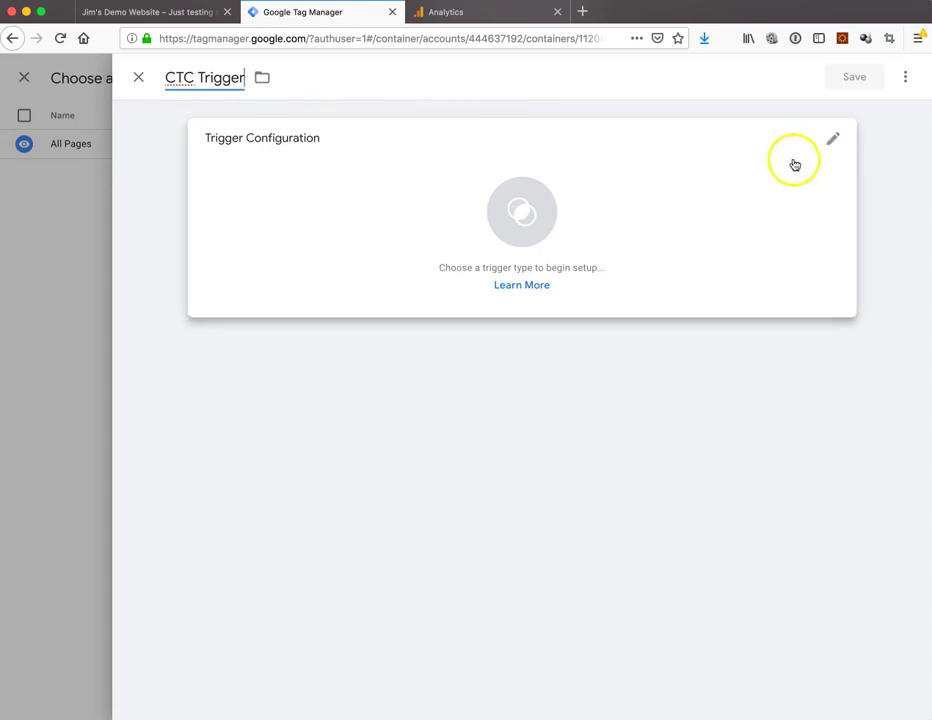
click(835, 139)
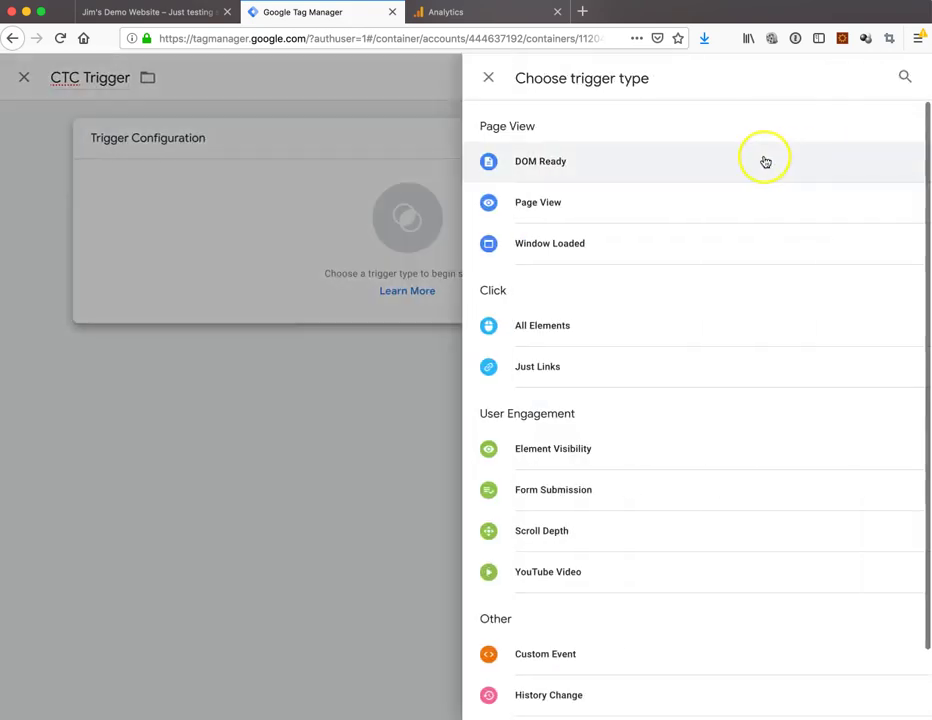
click(544, 368)
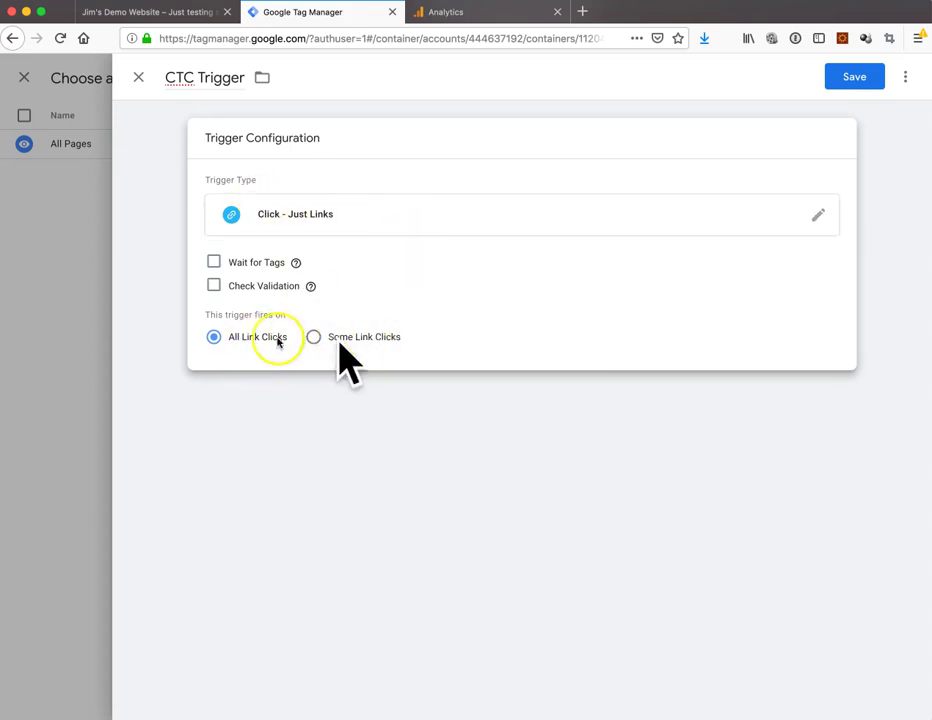
- Enable Wait for Tags (2000 ms) and fire on Some Link Clicks where Click URL starts with tel:
click(215, 262)
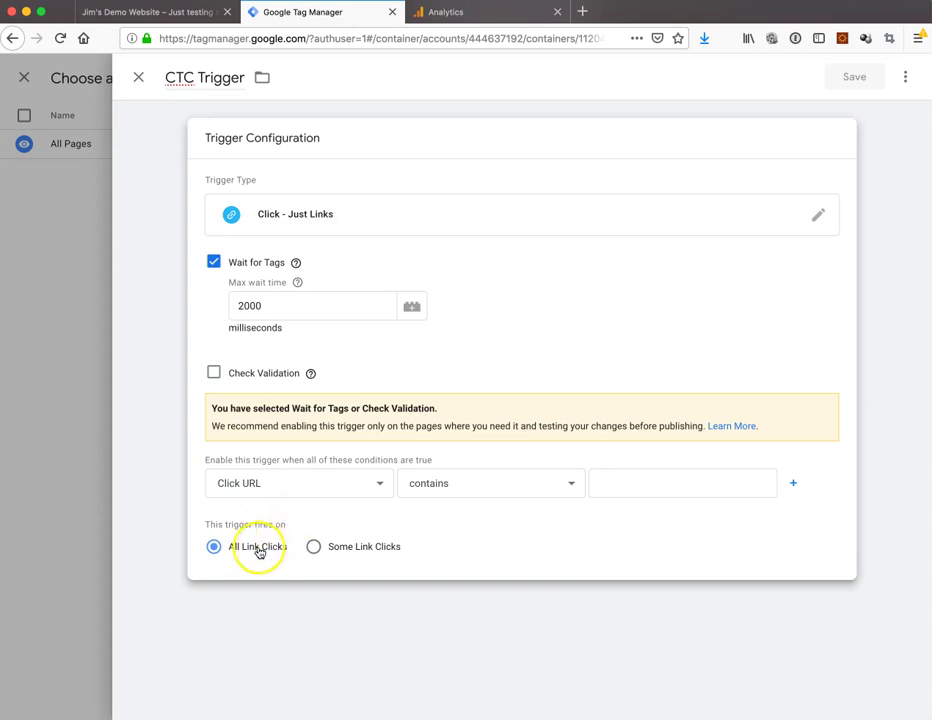
click(316, 547)
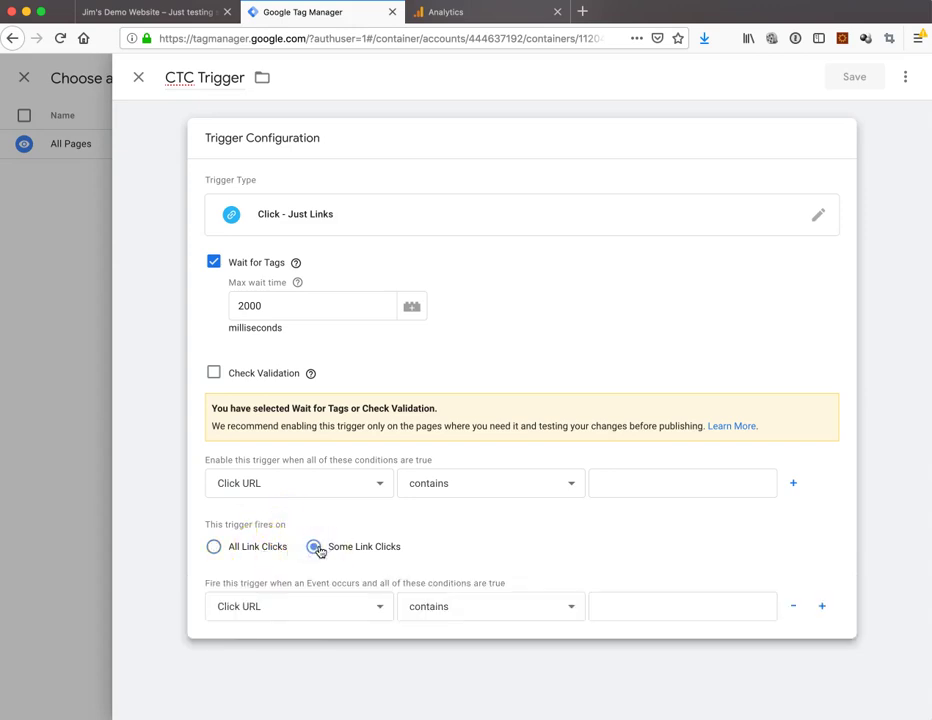
click(316, 608)
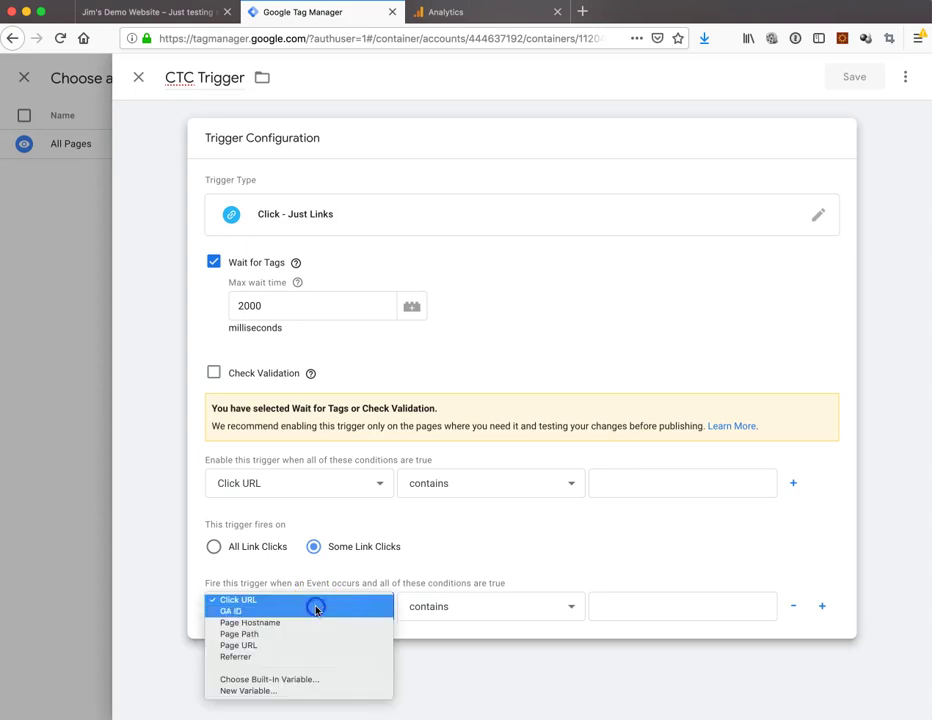
click(316, 610)
click(316, 607)
click(312, 590)
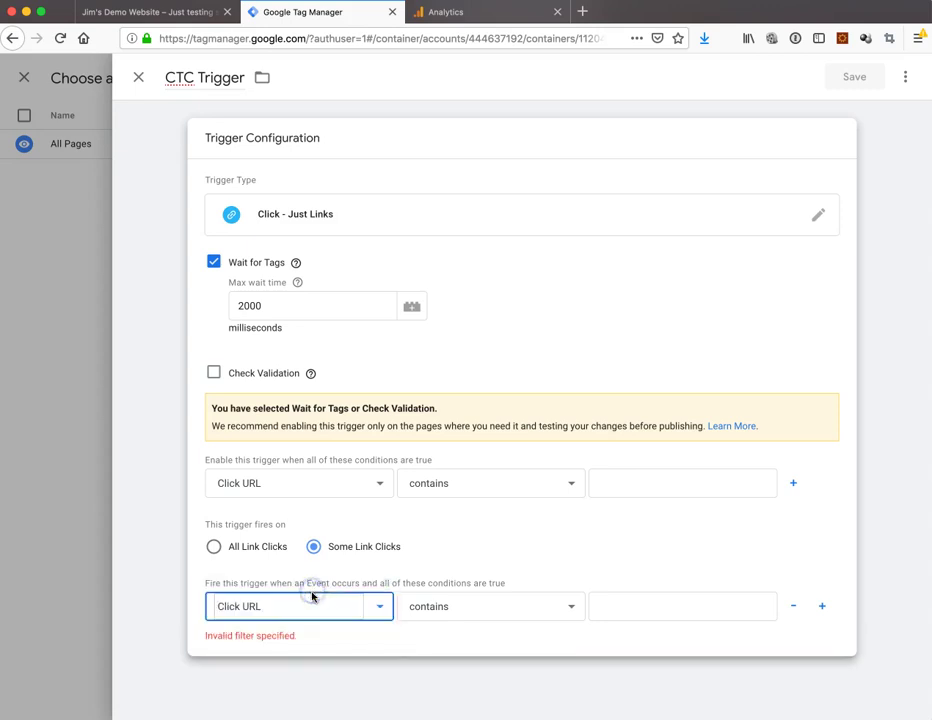
click(468, 610)
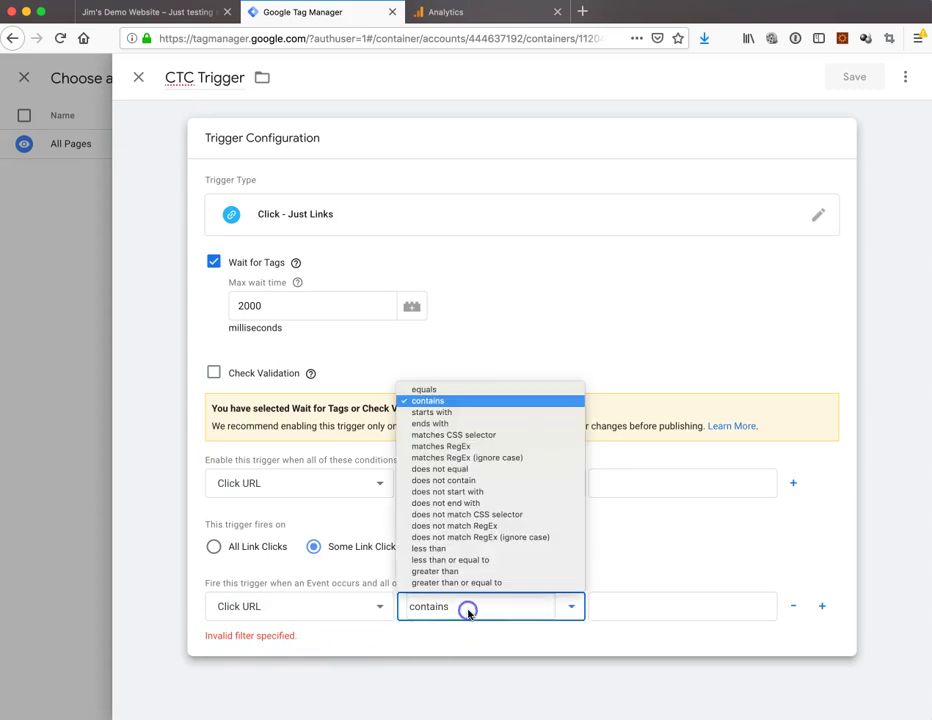
click(450, 412)
click(632, 606)
text(tel:)
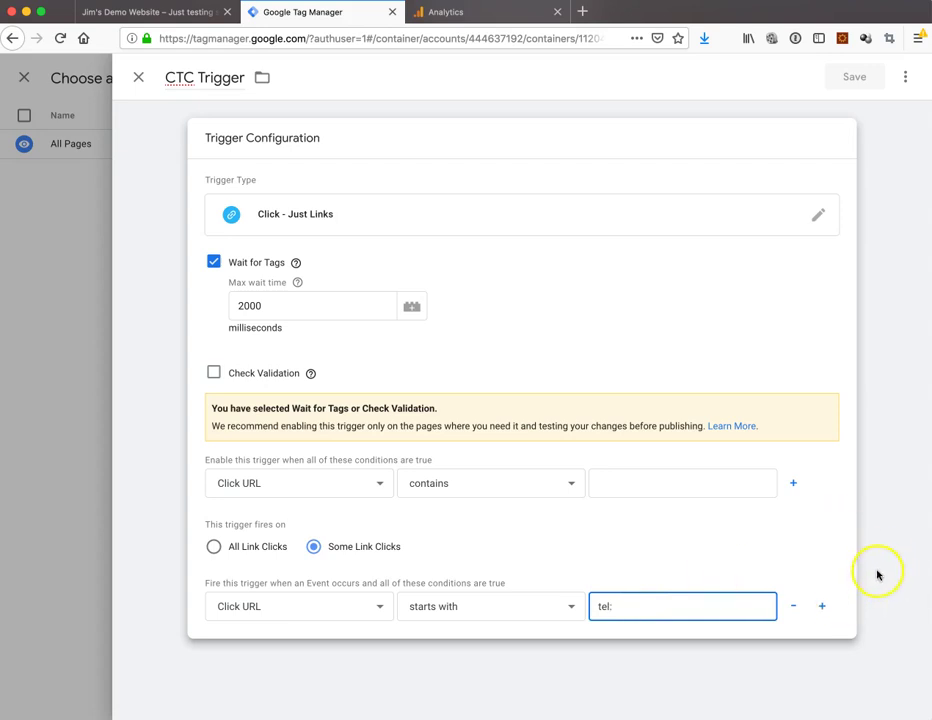
key(Tab)
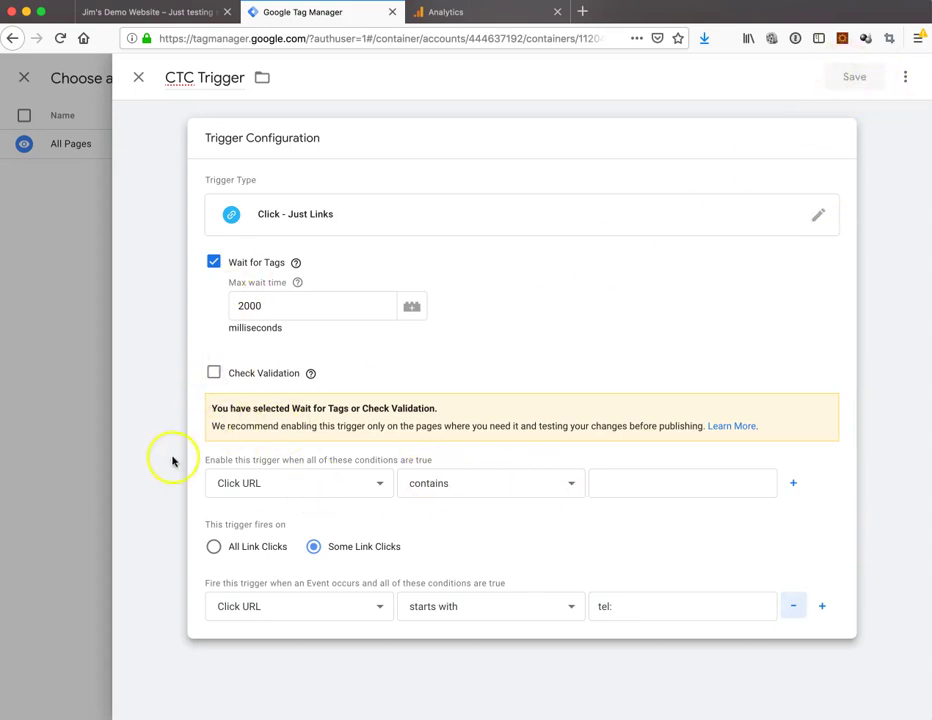
- Set the trigger's enabling condition to Page Path matches RegEx .*
click(277, 484)
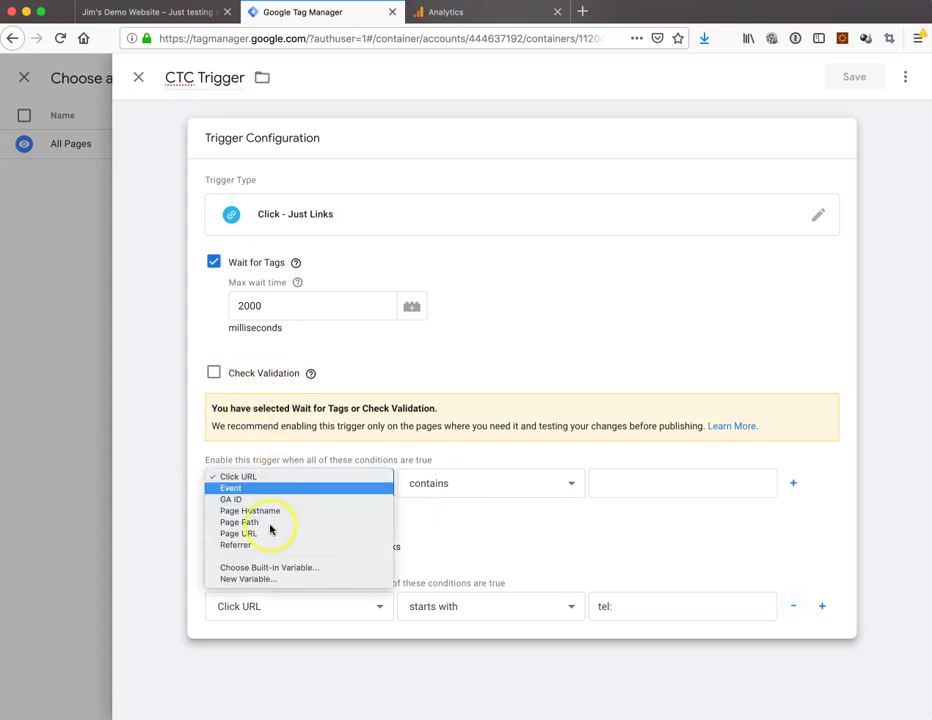
click(270, 524)
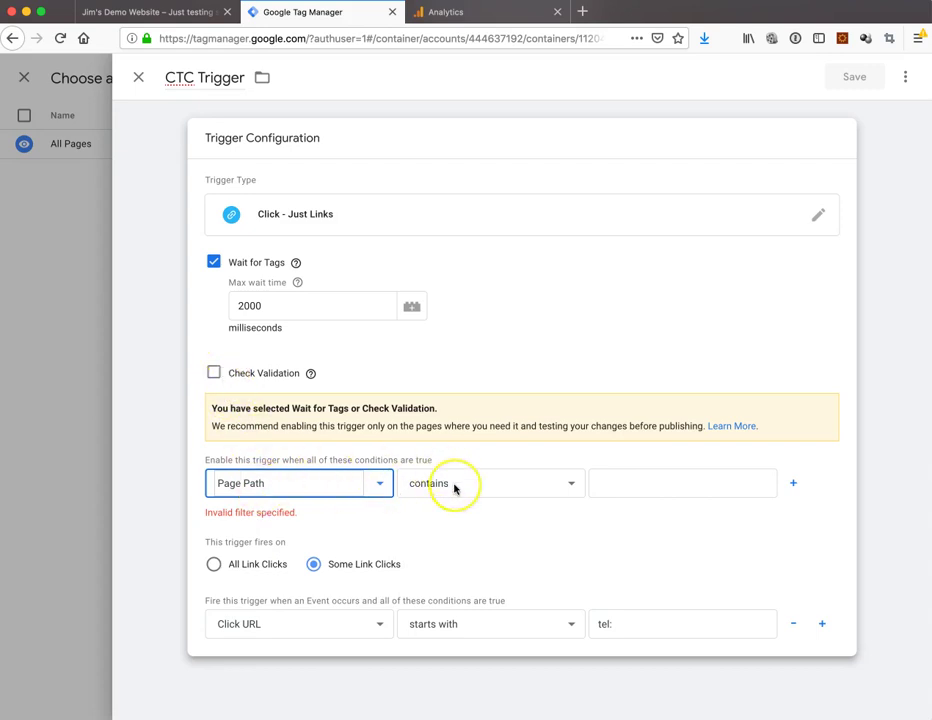
click(285, 485)
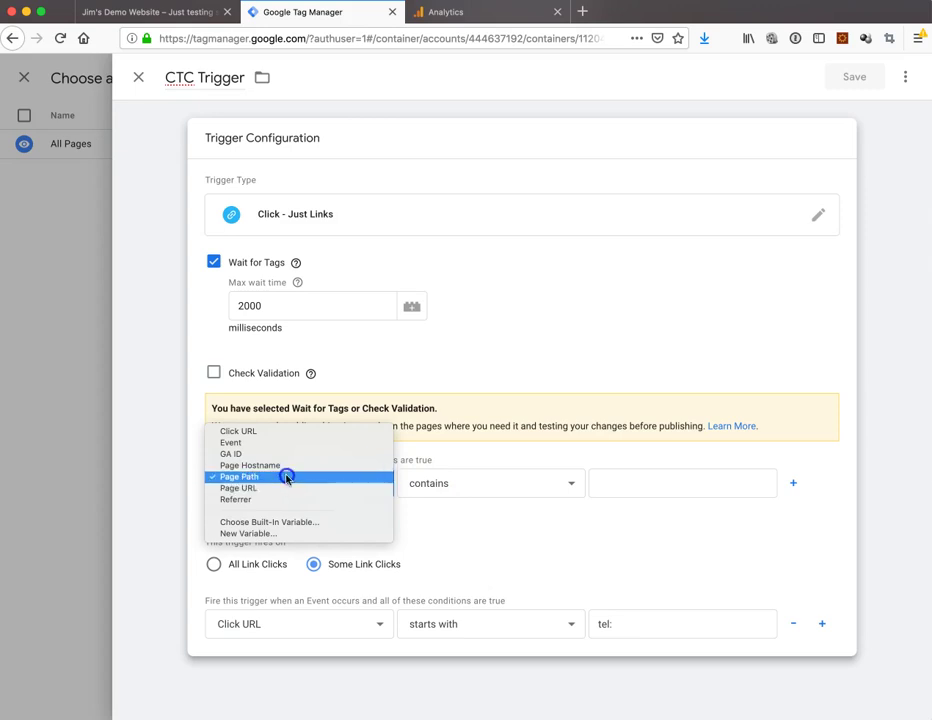
click(286, 478)
click(453, 485)
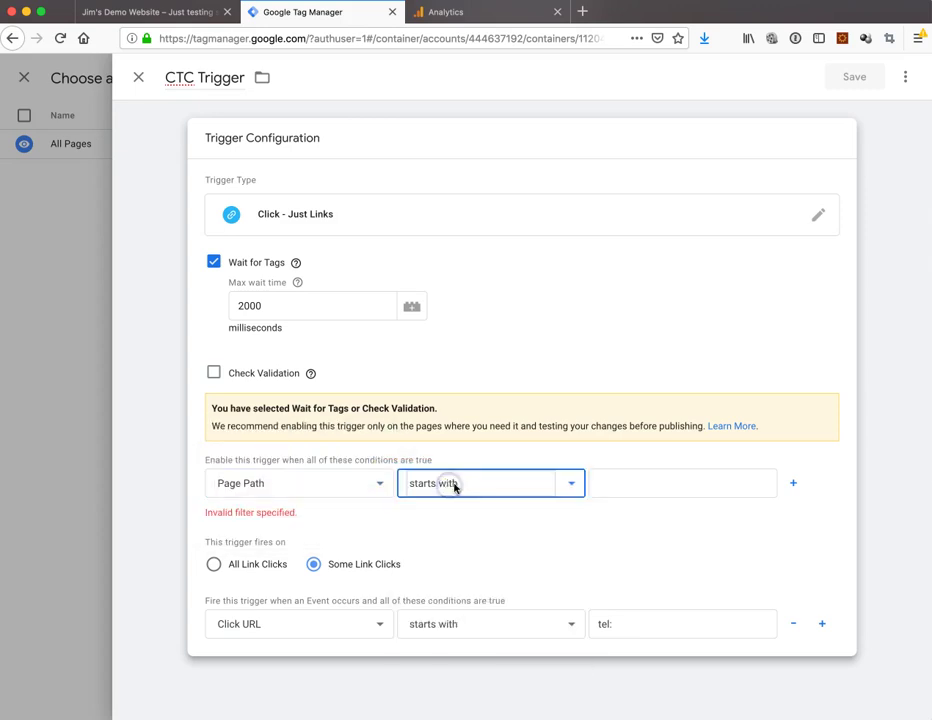
click(453, 487)
click(489, 510)
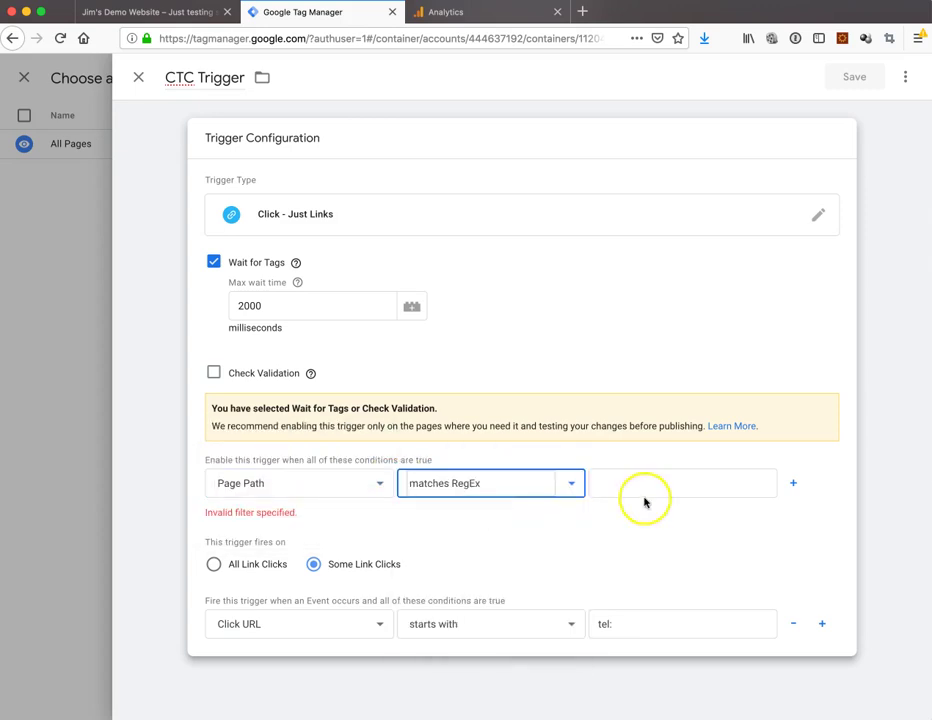
click(645, 482)
text(.)
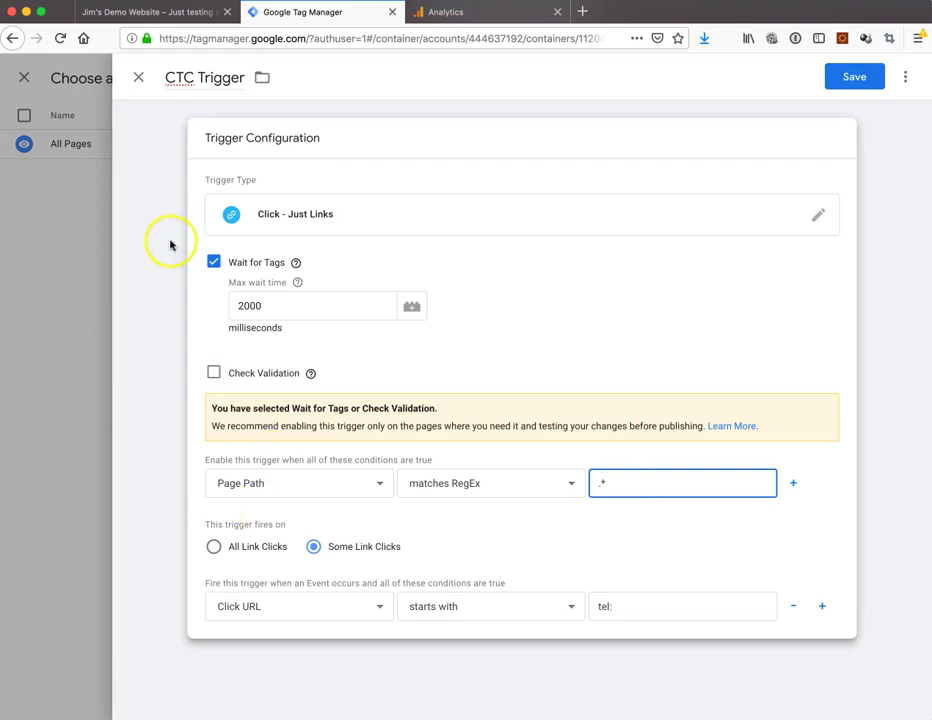
text(*)
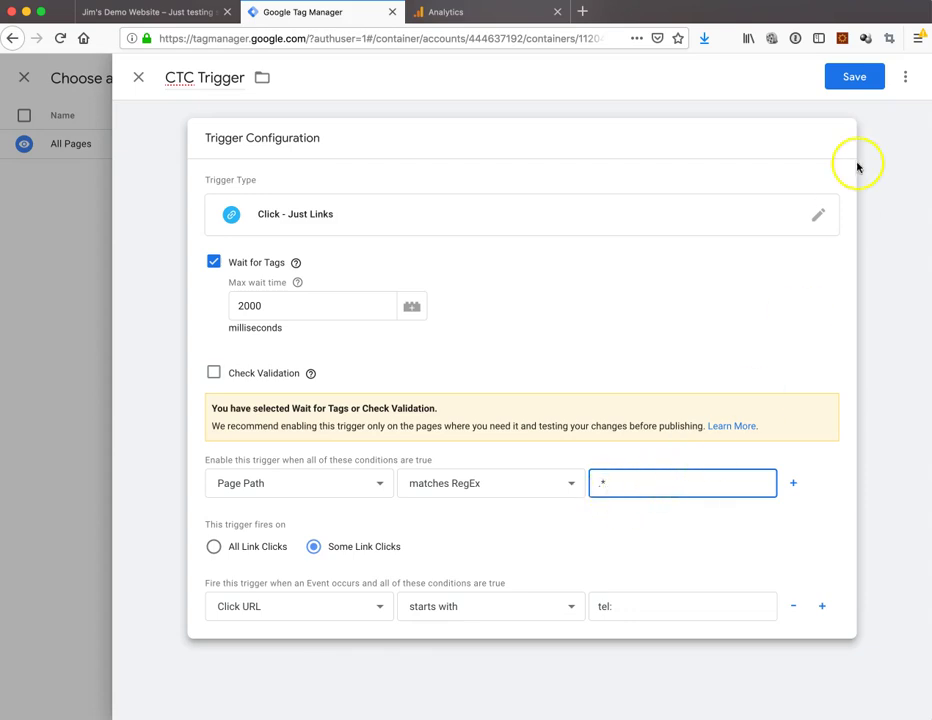
- Save the CTC Trigger and then the Click To Call tag
click(847, 77)
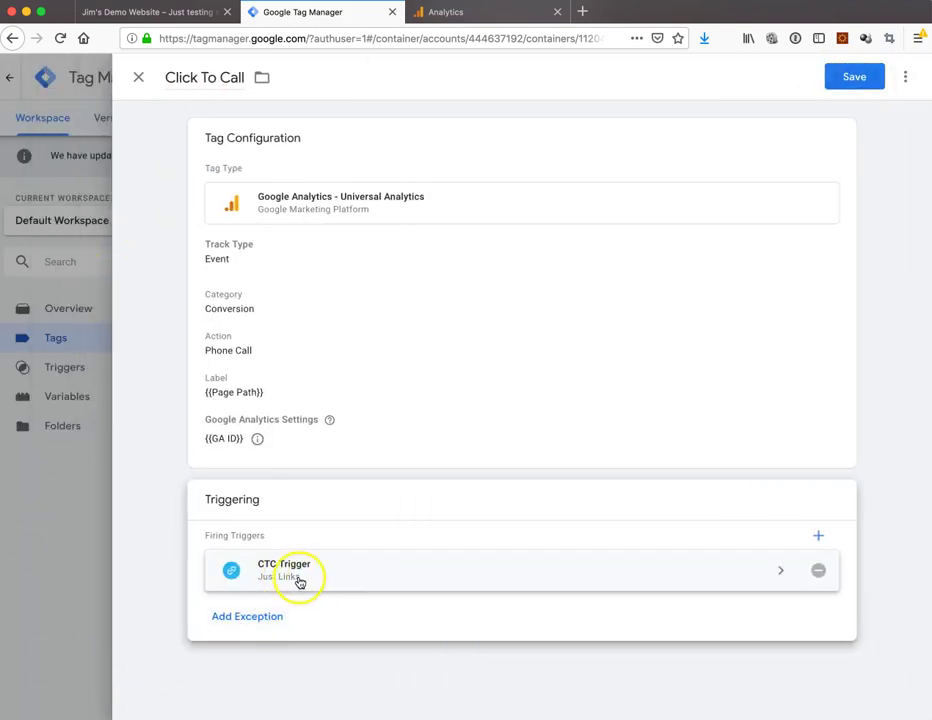
click(855, 84)
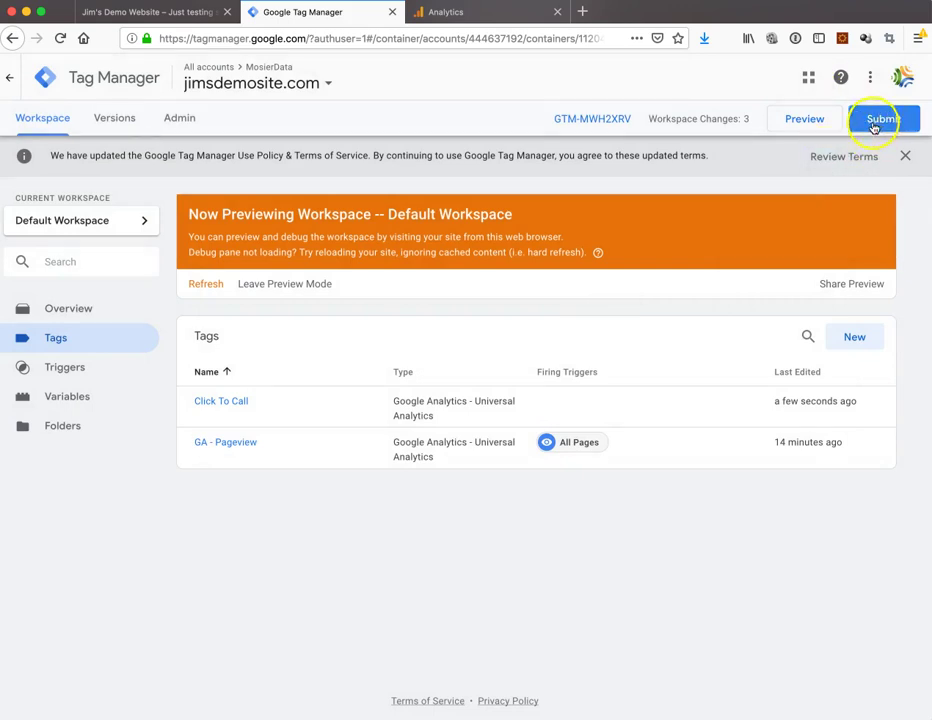
- Submit and publish the workspace changes as Version 2 named 'Add Click To Call'
click(872, 121)
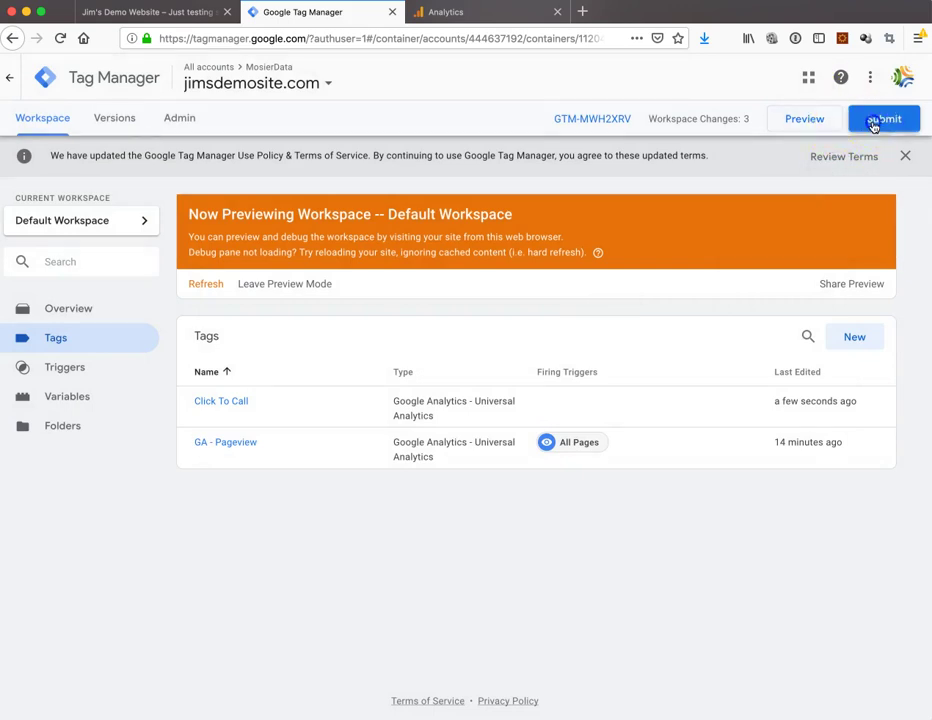
click(270, 244)
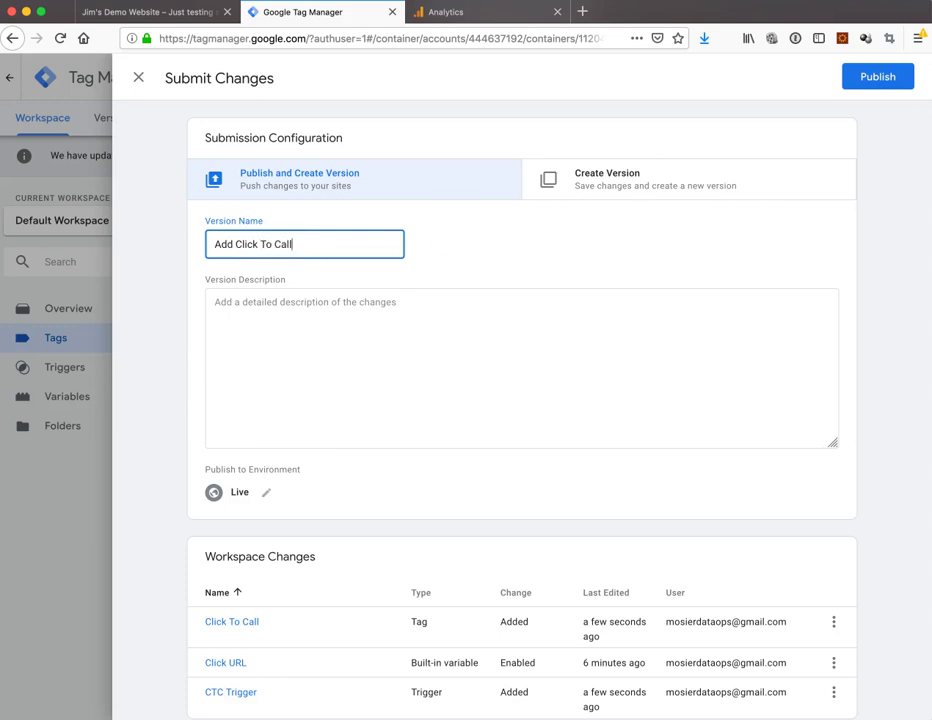
click(870, 77)
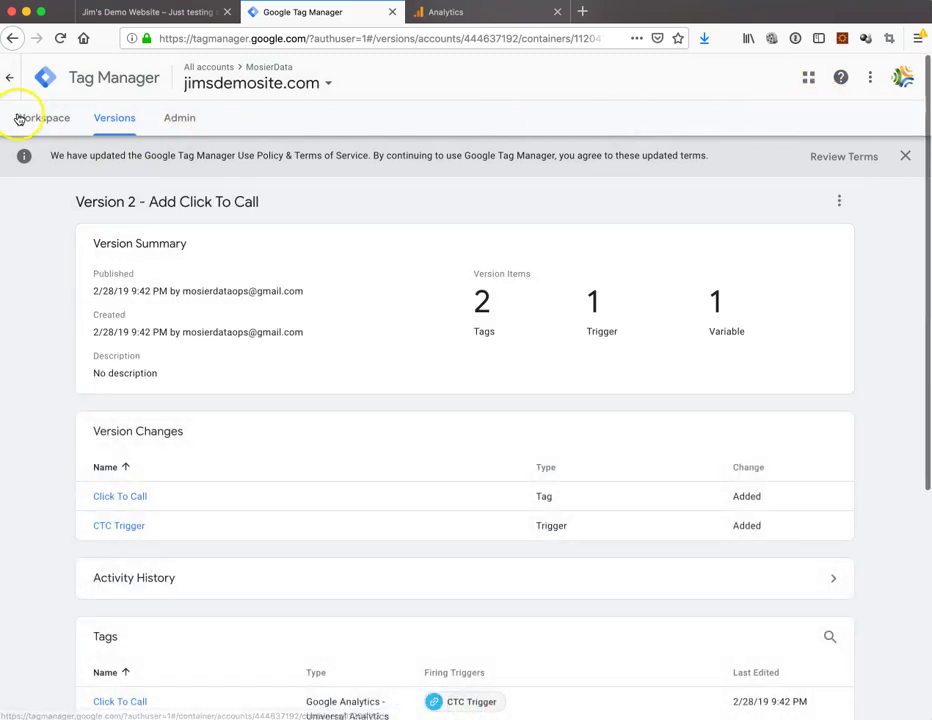
click(36, 120)
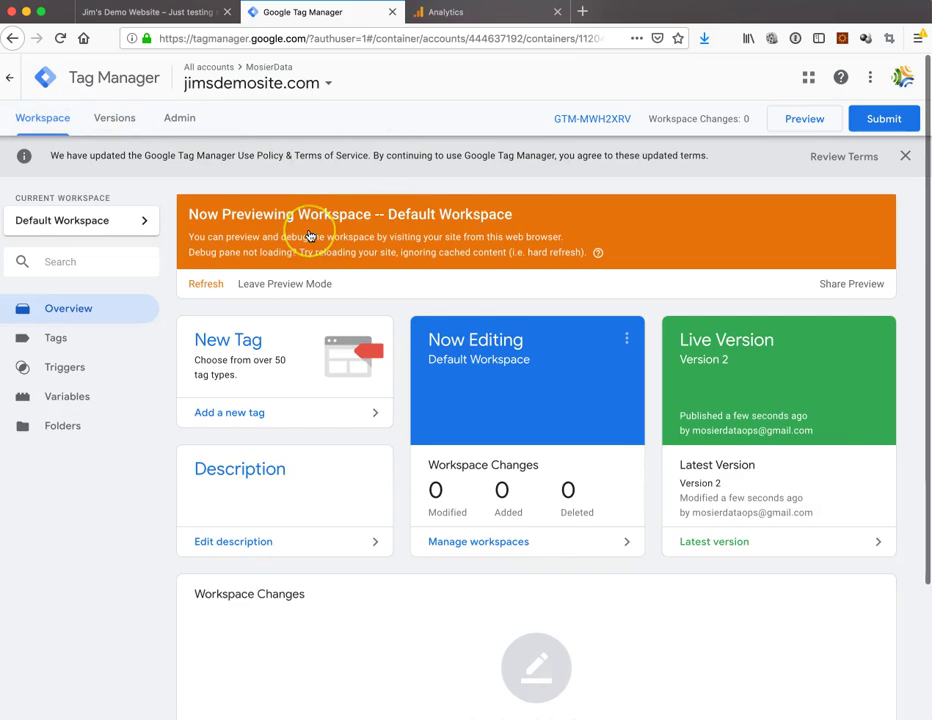
click(128, 13)
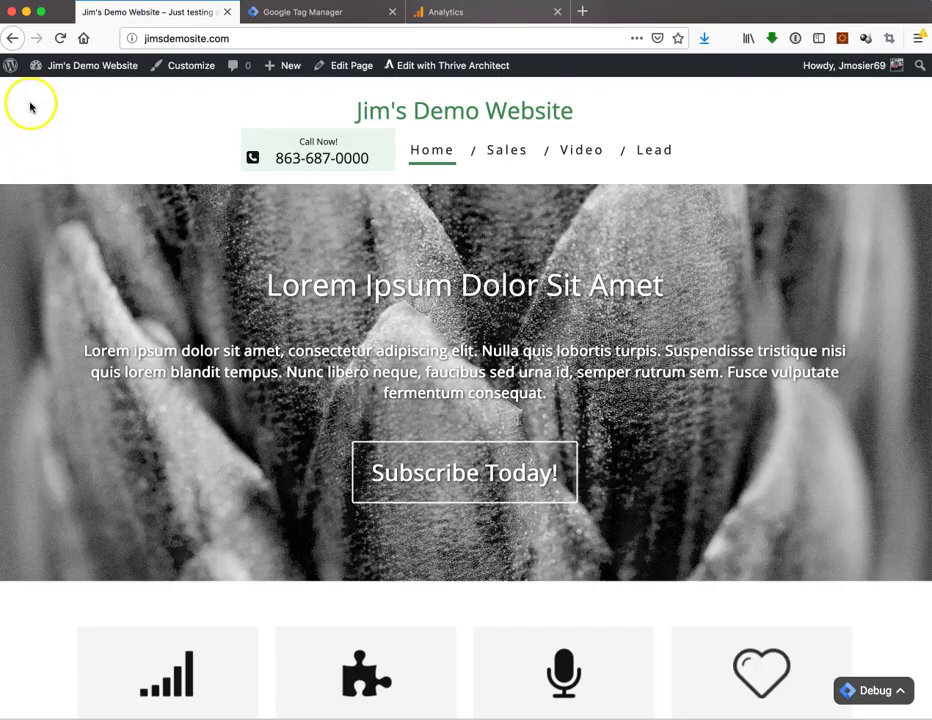
- Reload the demo website homepage so the preview debug panel appears
click(60, 38)
click(535, 579)
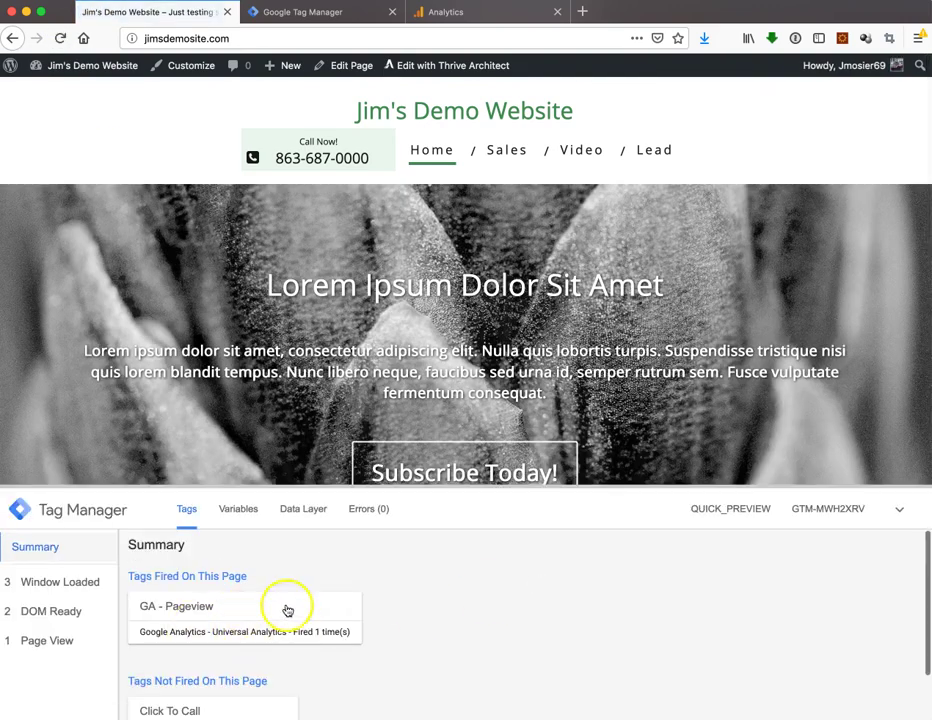
scroll(300, 625, down, 2)
scroll(298, 624, up, 2)
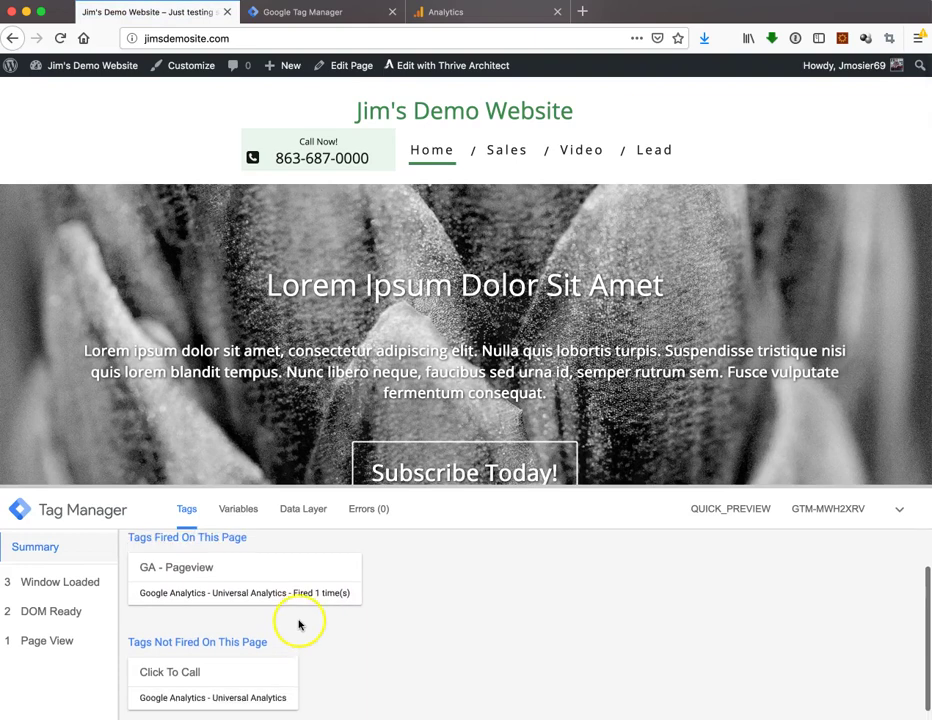
scroll(298, 624, down, 2)
scroll(300, 625, up, 2)
scroll(300, 625, down, 2)
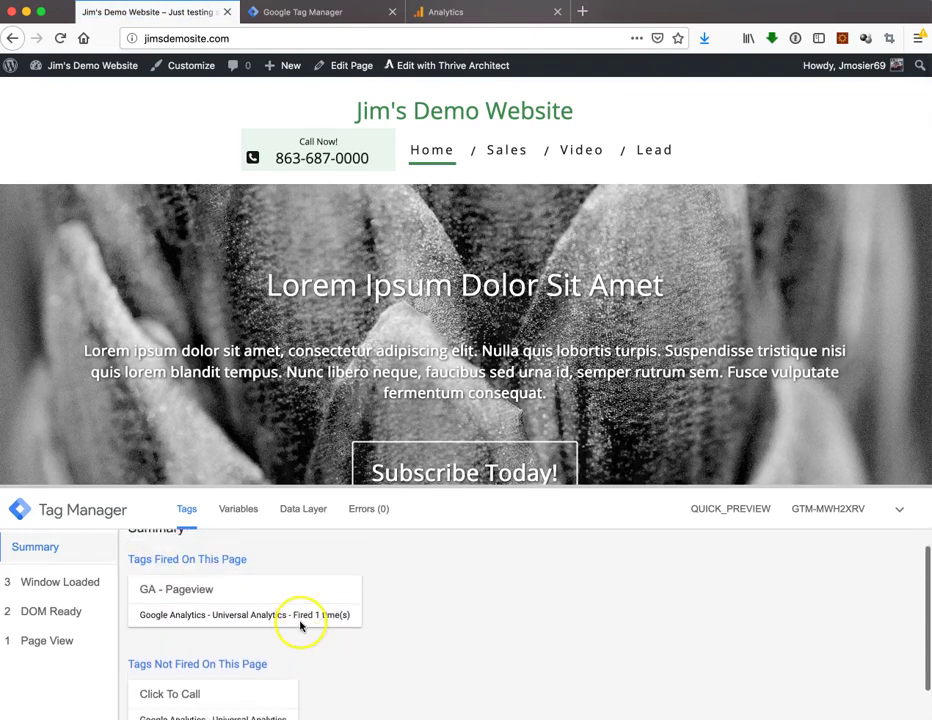
scroll(300, 626, up, 1)
scroll(300, 626, up, 1)
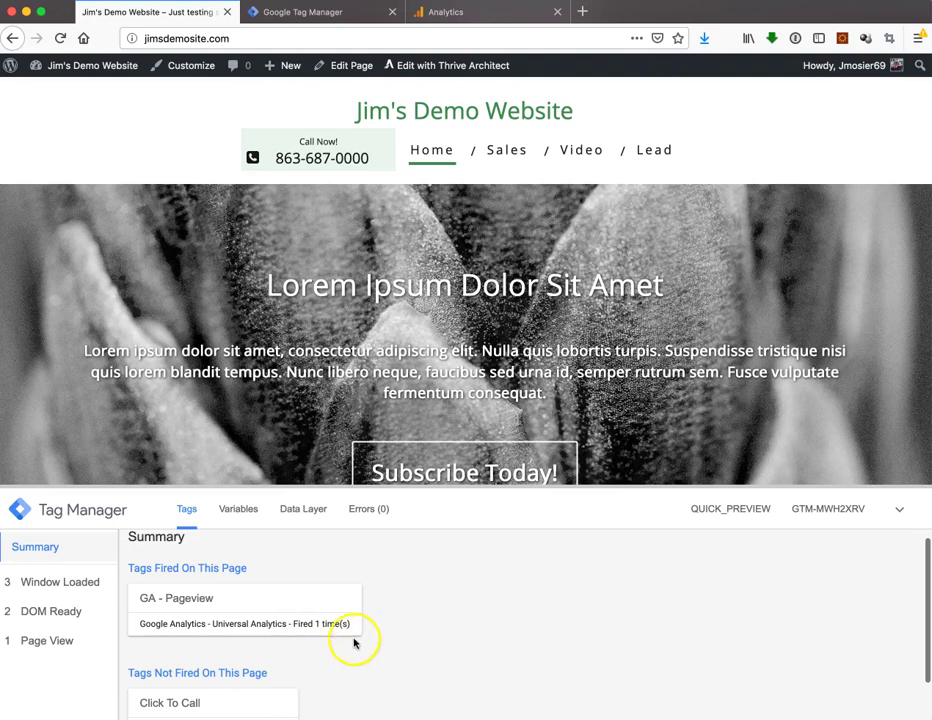
- Click the site's phone number and cancel the Launch Application prompt, firing Click To Call once
click(327, 158)
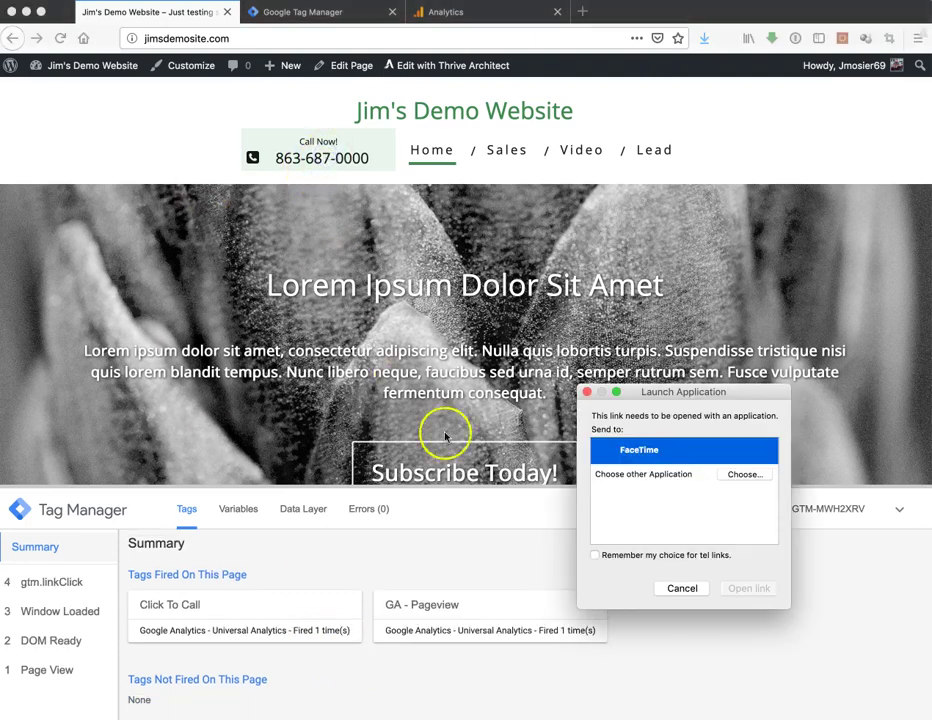
click(697, 588)
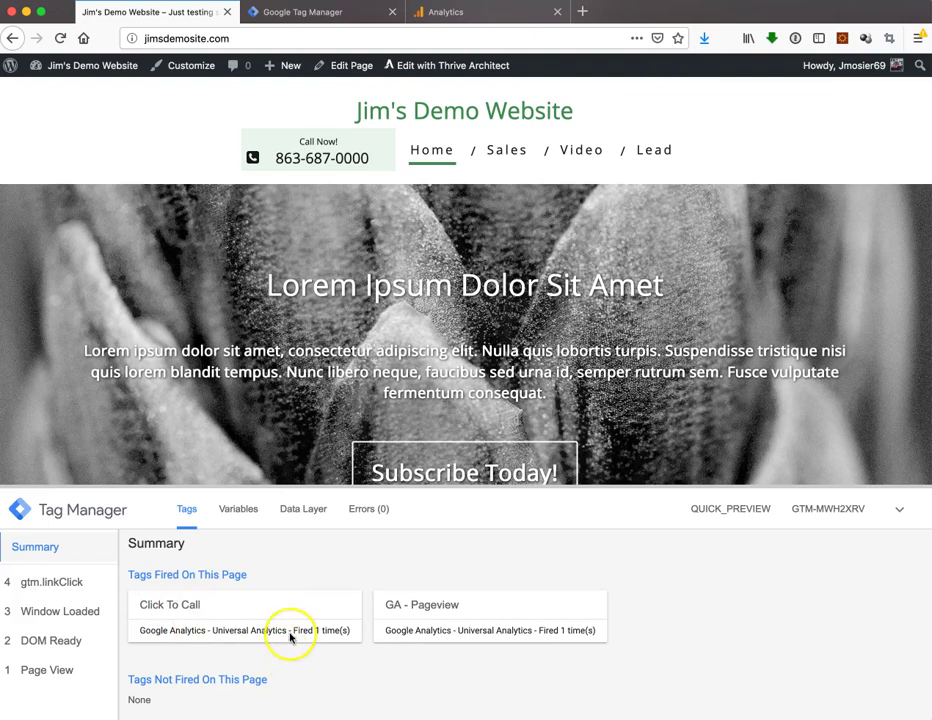
click(465, 12)
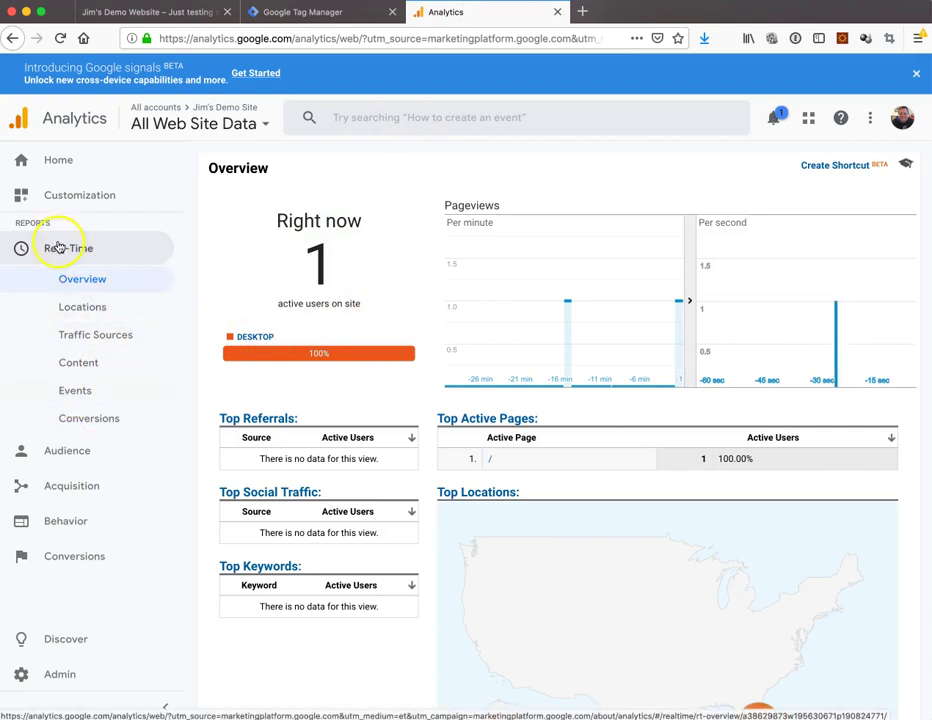
- Confirm the Phone Call event in Real-Time Events, then view Conversions > Goals > Overview
click(70, 399)
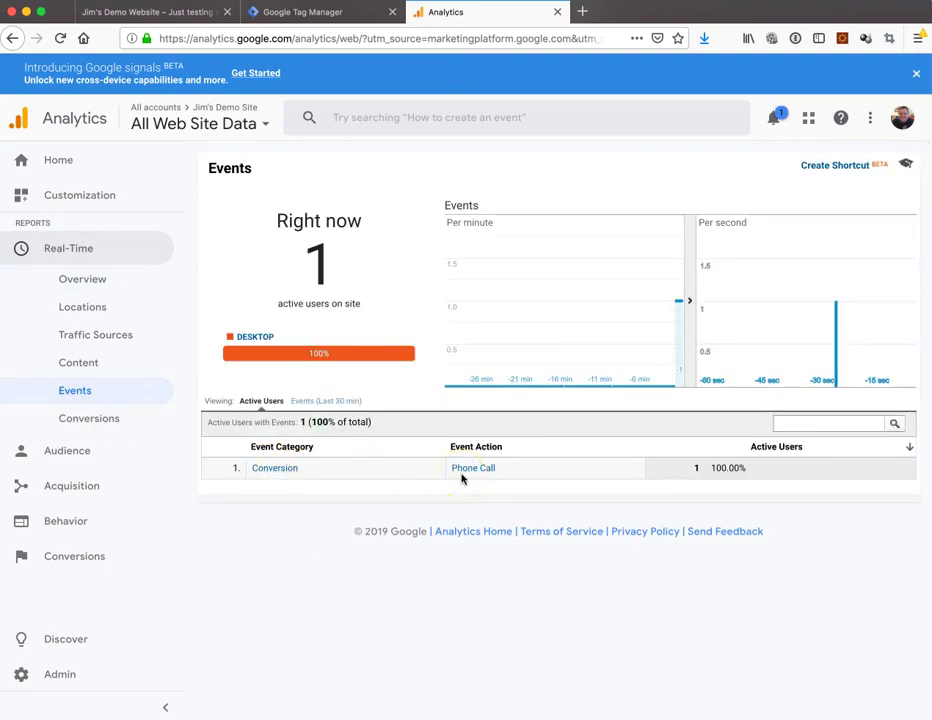
click(56, 555)
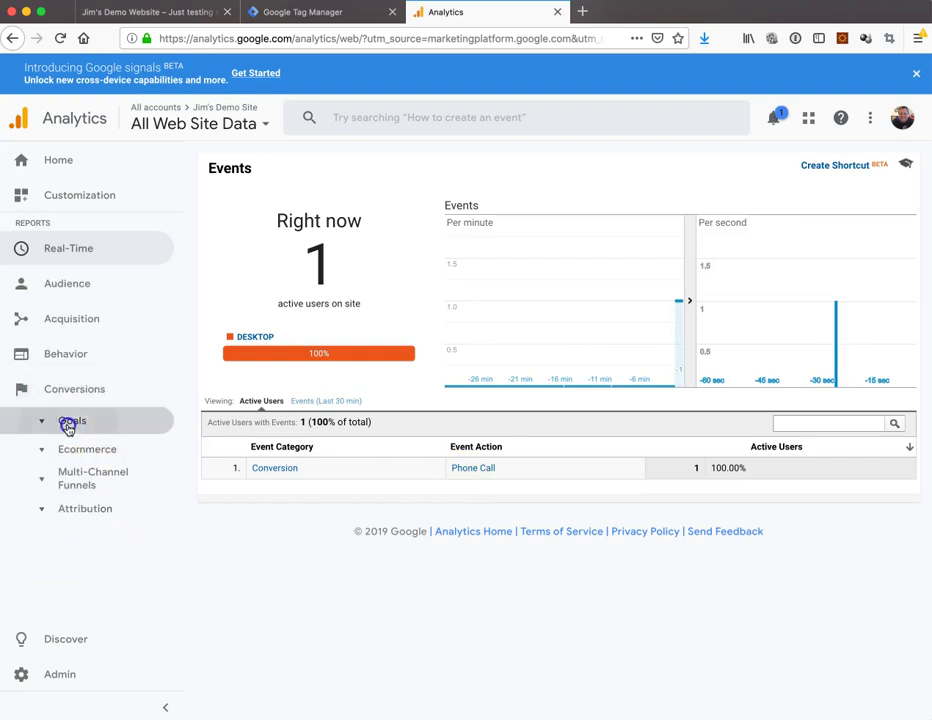
click(70, 424)
click(91, 453)
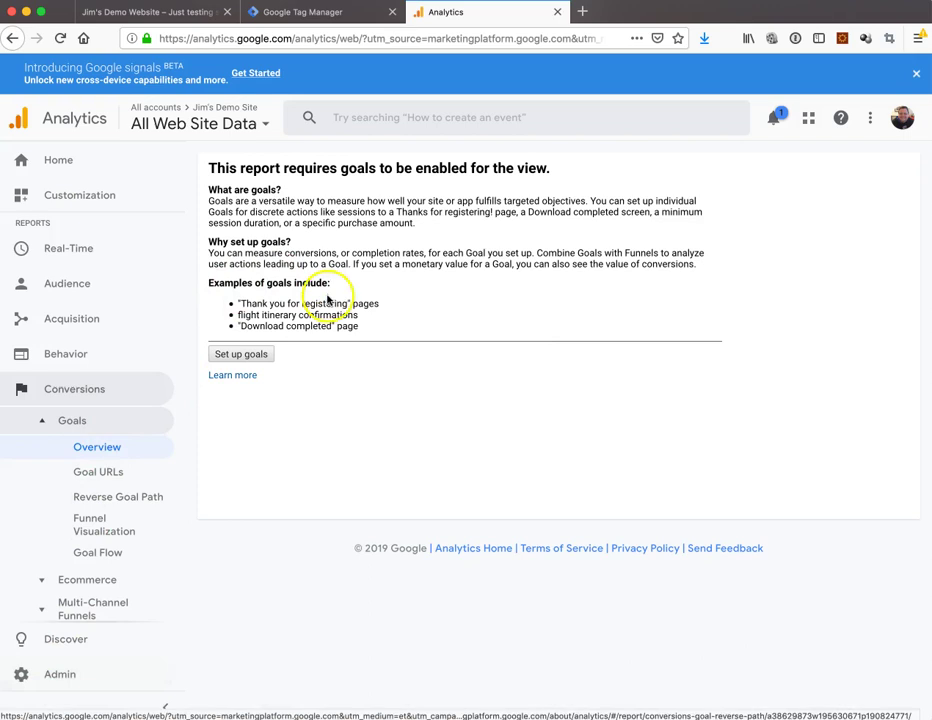
- Start a new Custom goal under Admin > View > Goals and continue to its description
click(61, 680)
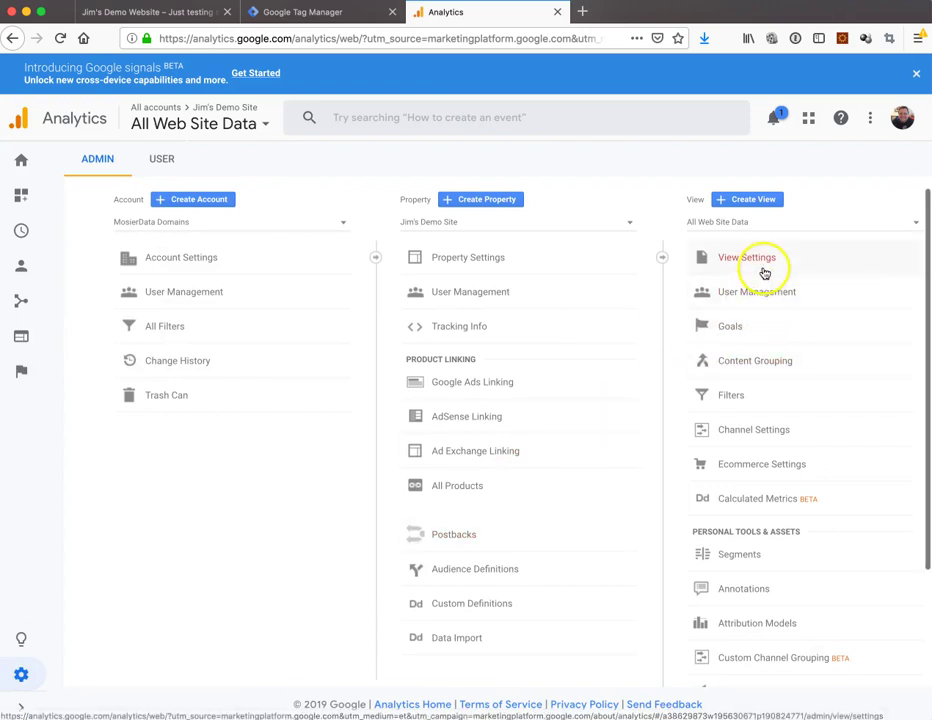
click(737, 330)
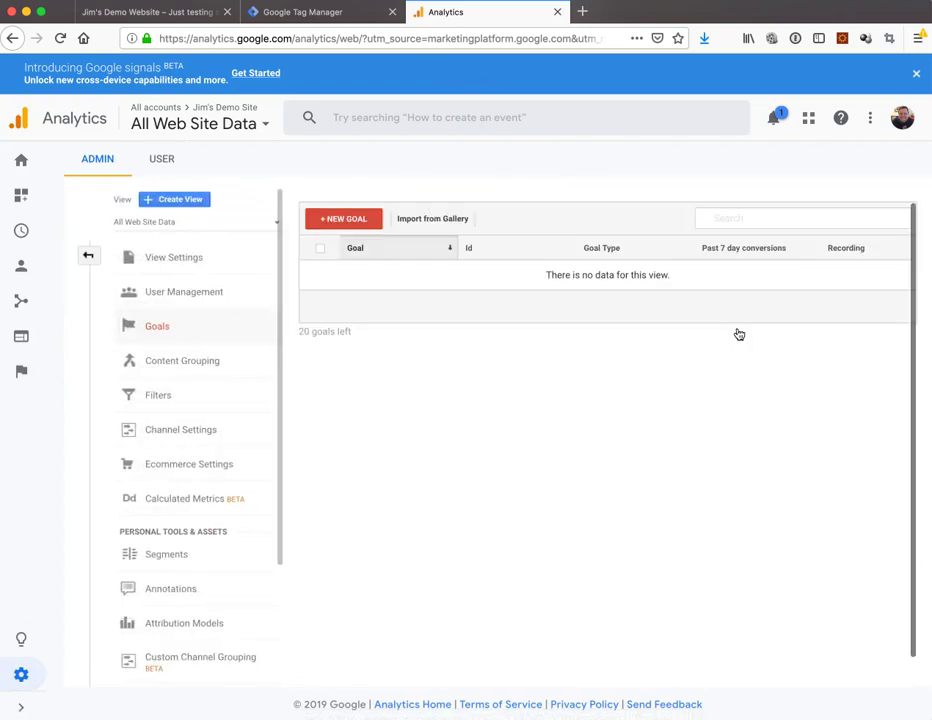
click(364, 230)
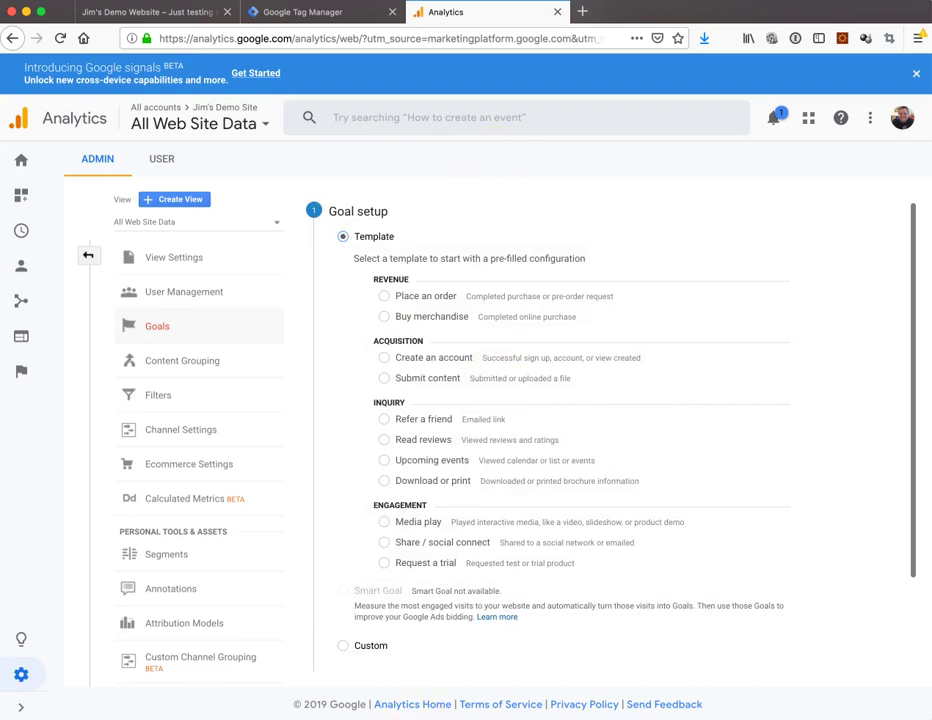
click(345, 645)
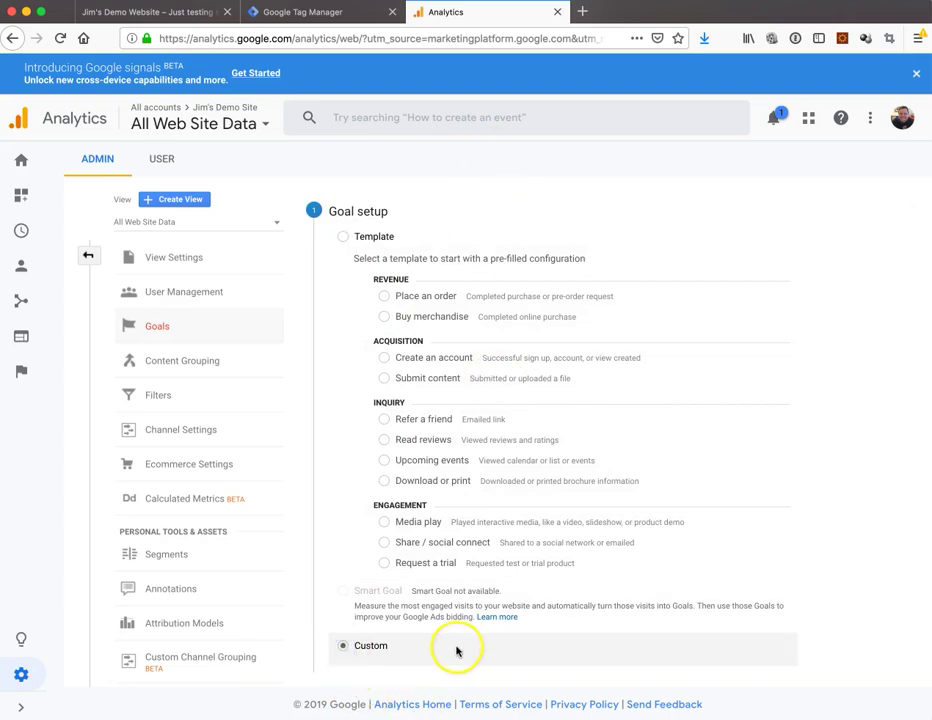
scroll(456, 651, down, 2)
click(356, 587)
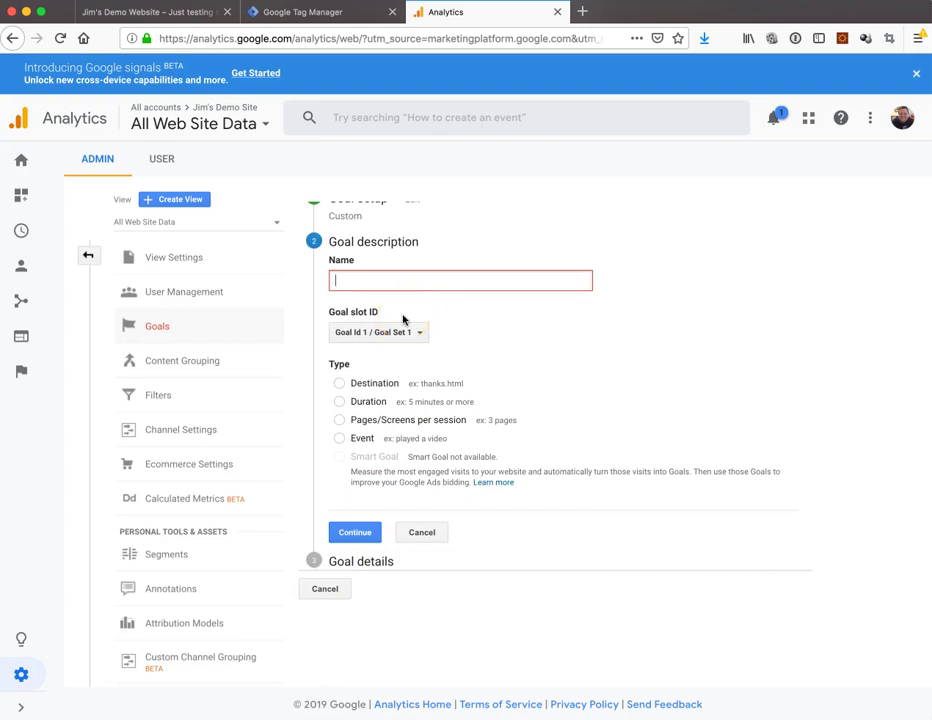
- Name the goal 'Click To Call From Website' and make it an Event goal
text(Click To Call From Website)
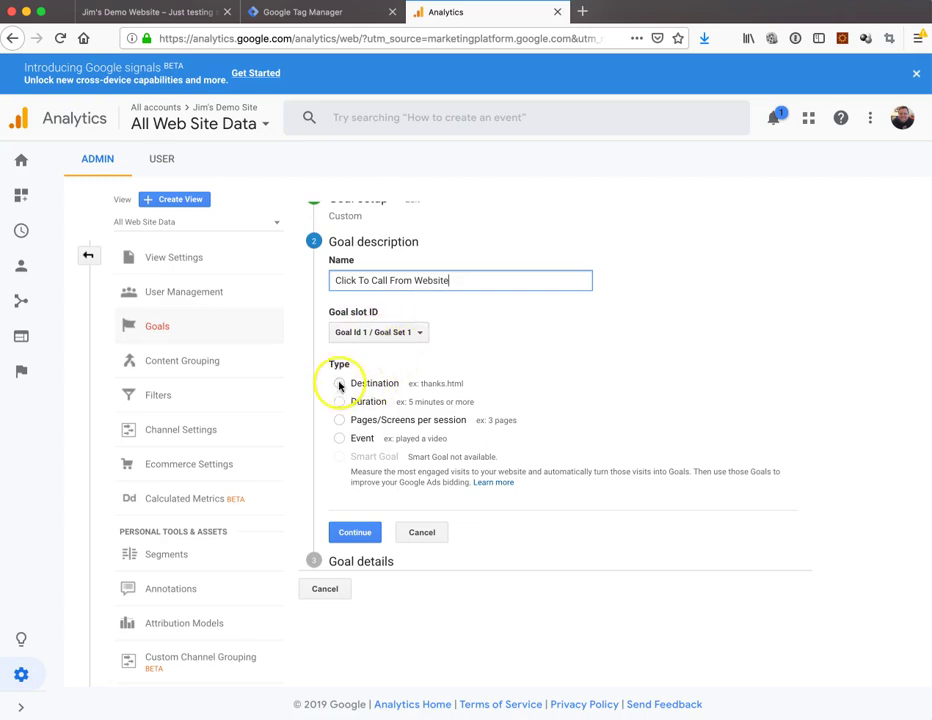
click(339, 439)
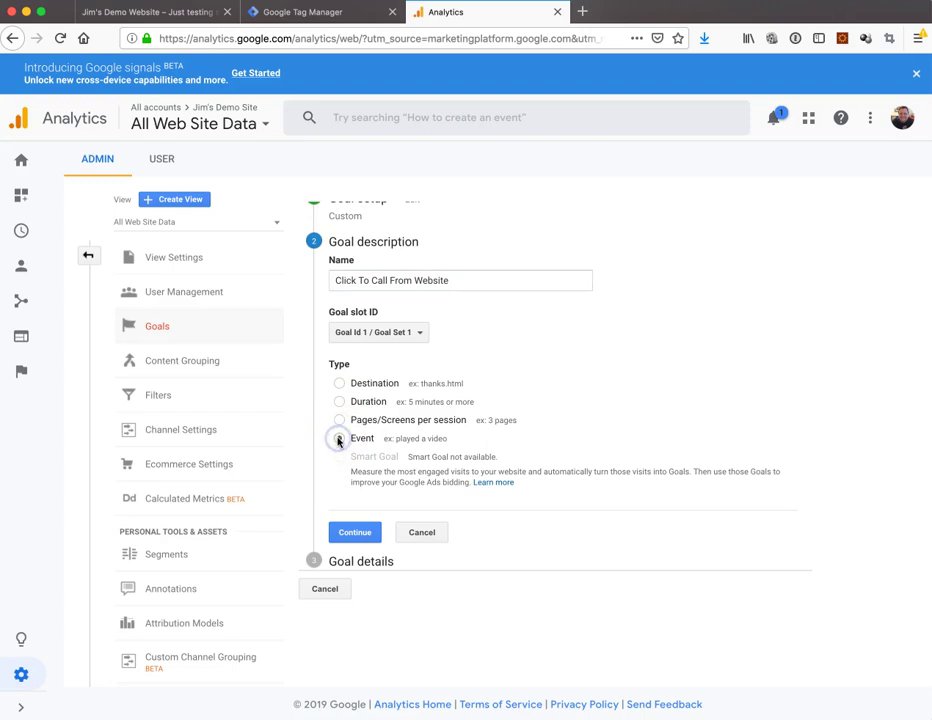
click(346, 536)
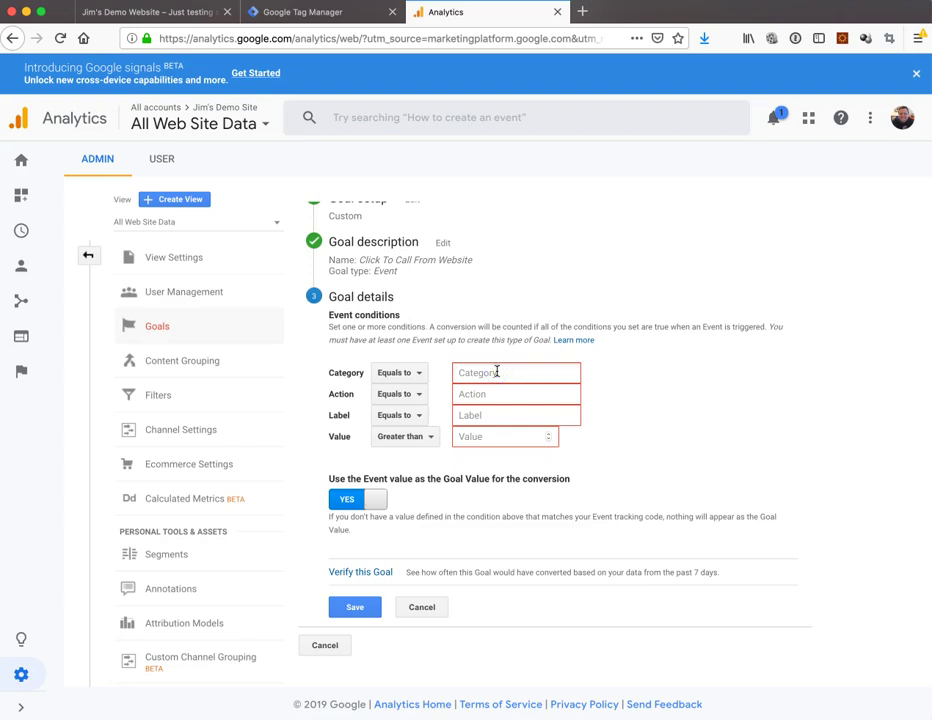
- Set the event conditions to Category 'Conversion' and Action 'Phone Call'
click(497, 372)
text(Ce)
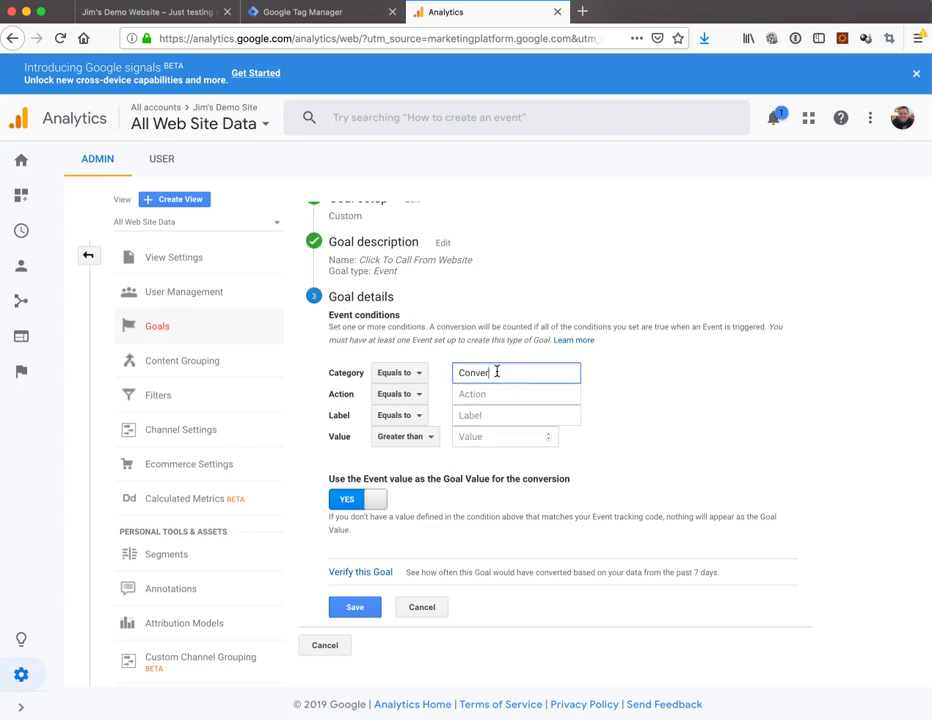
text(nversion)
key(Tab)
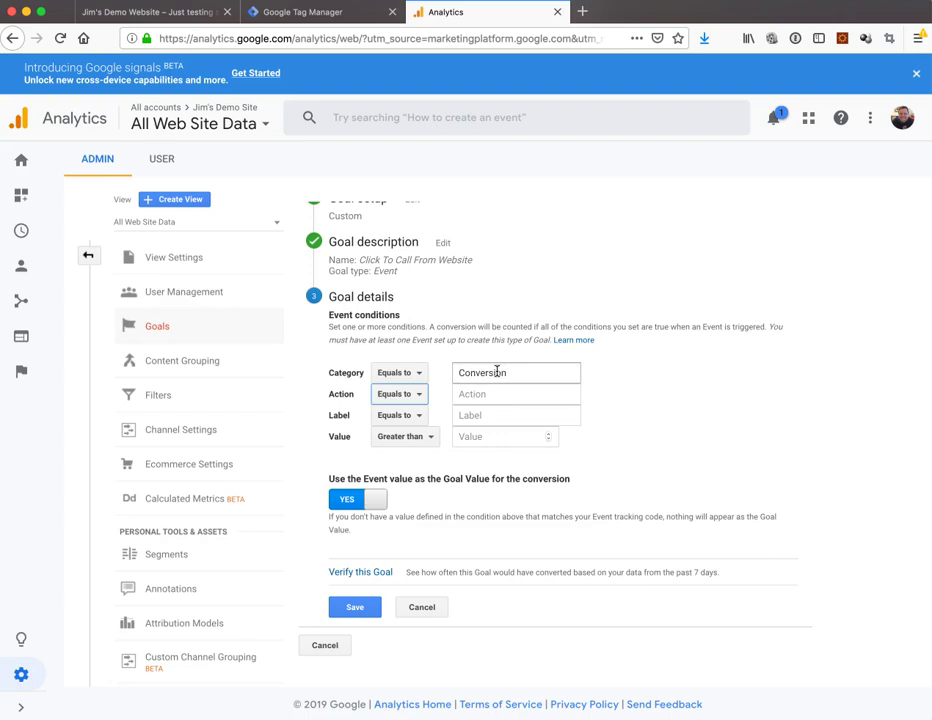
key(Tab)
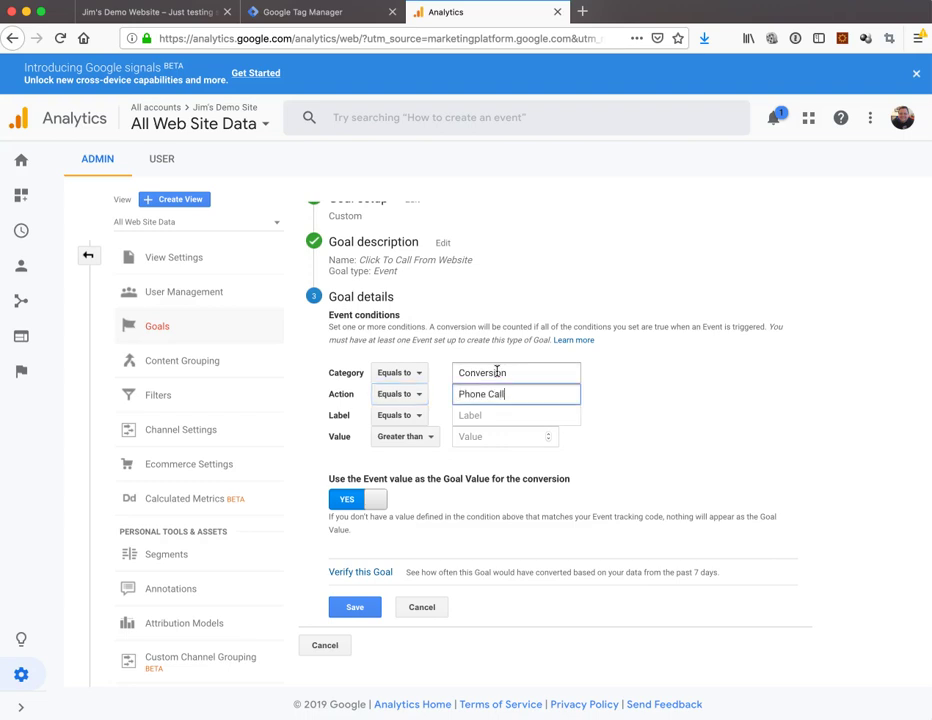
click(300, 12)
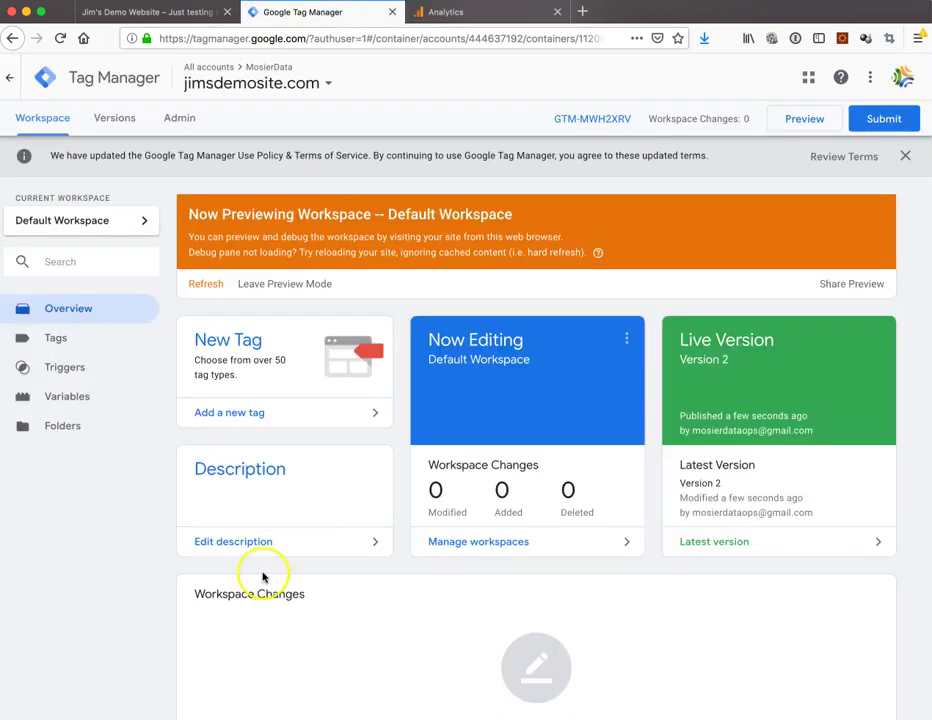
- Check the Click To Call tag's event category and action in Tag Manager's Tags list
click(60, 369)
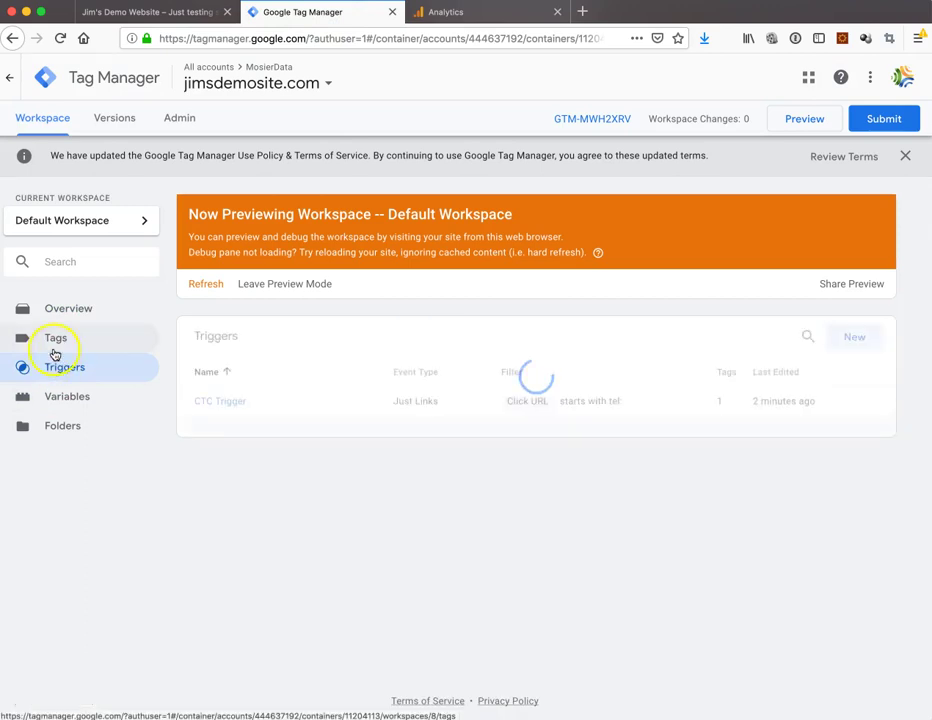
click(54, 347)
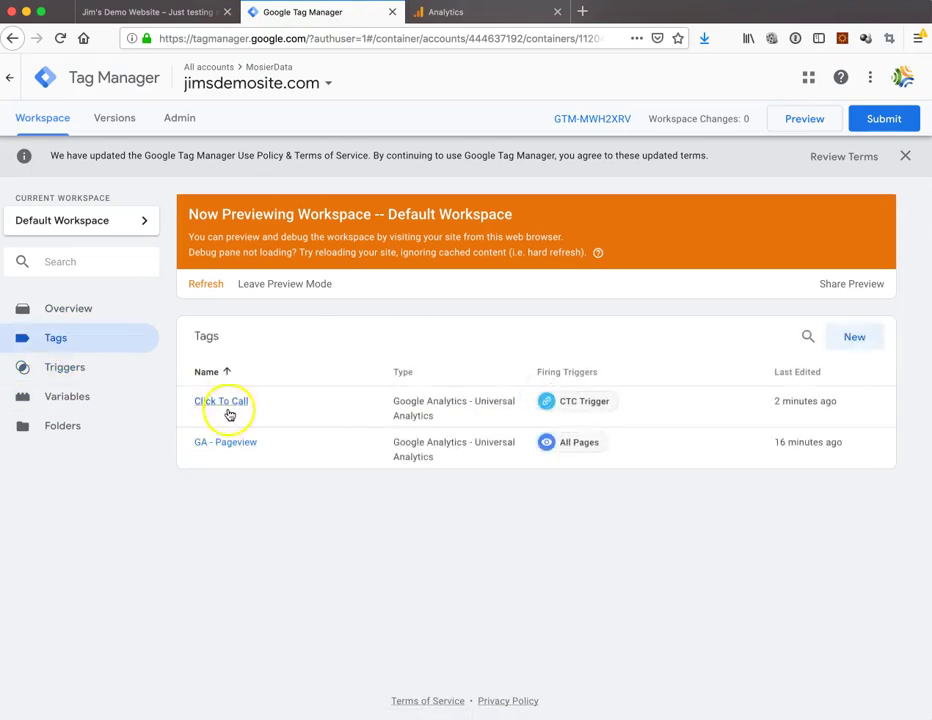
click(229, 407)
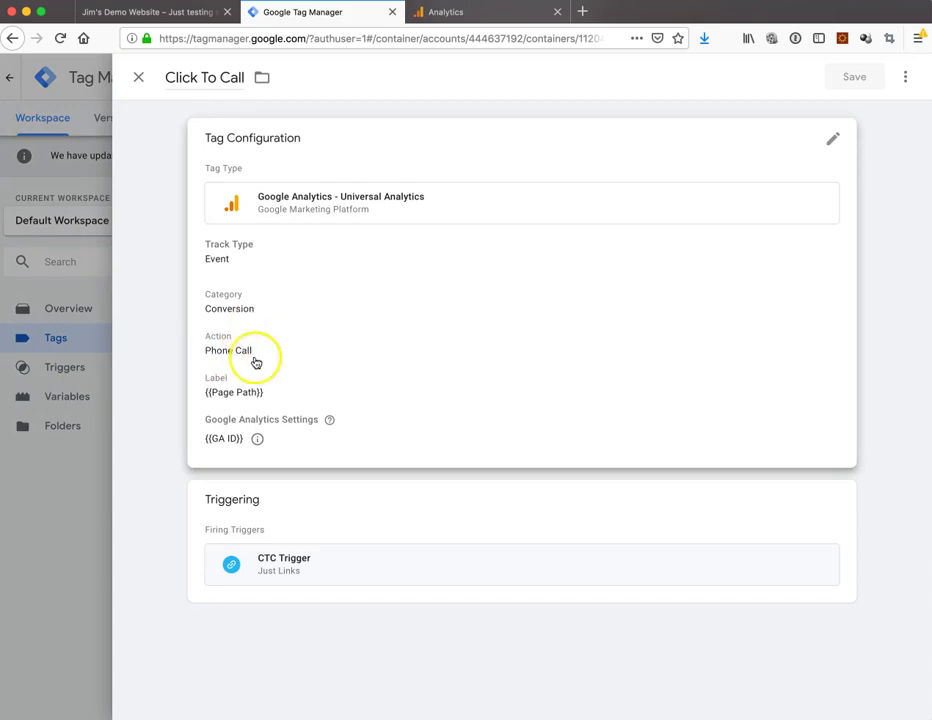
click(435, 14)
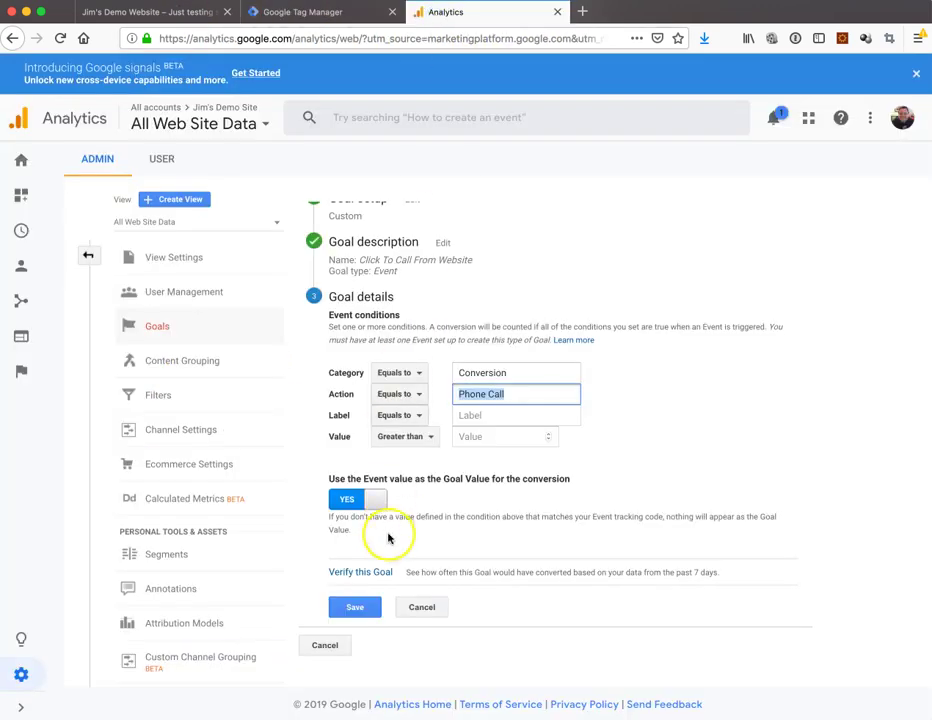
- Verify the Click To Call From Website event goal and save it as Goal ID 1
click(494, 417)
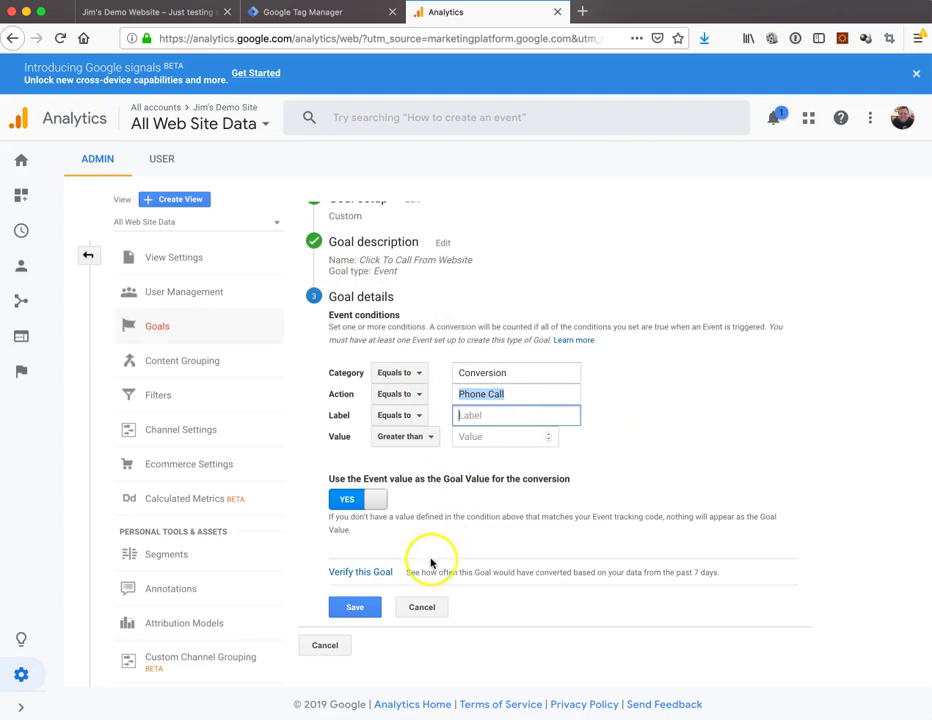
click(352, 505)
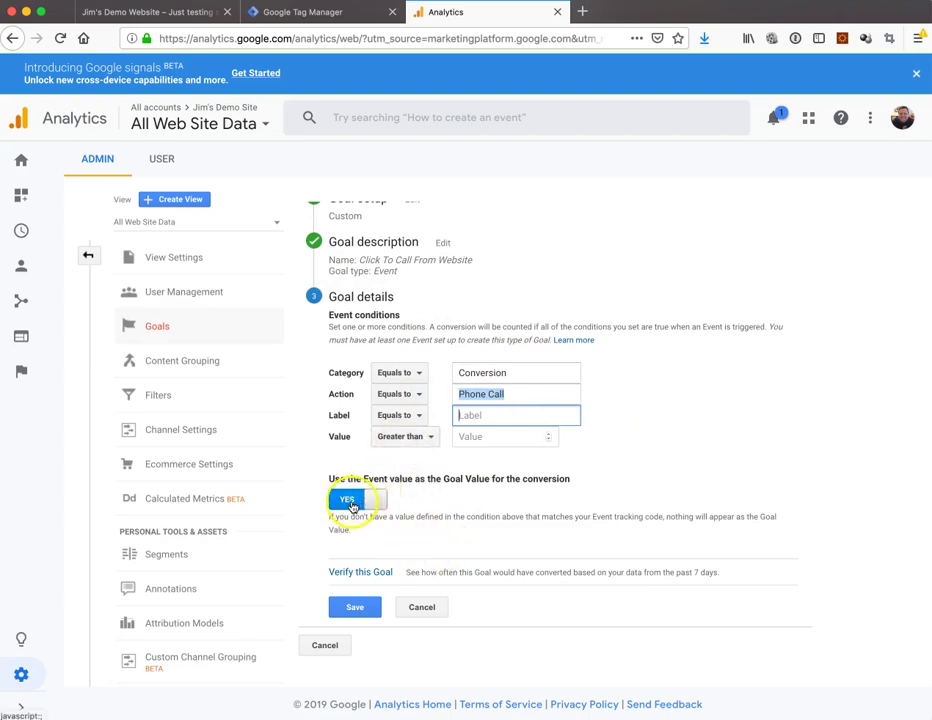
click(350, 608)
click(361, 574)
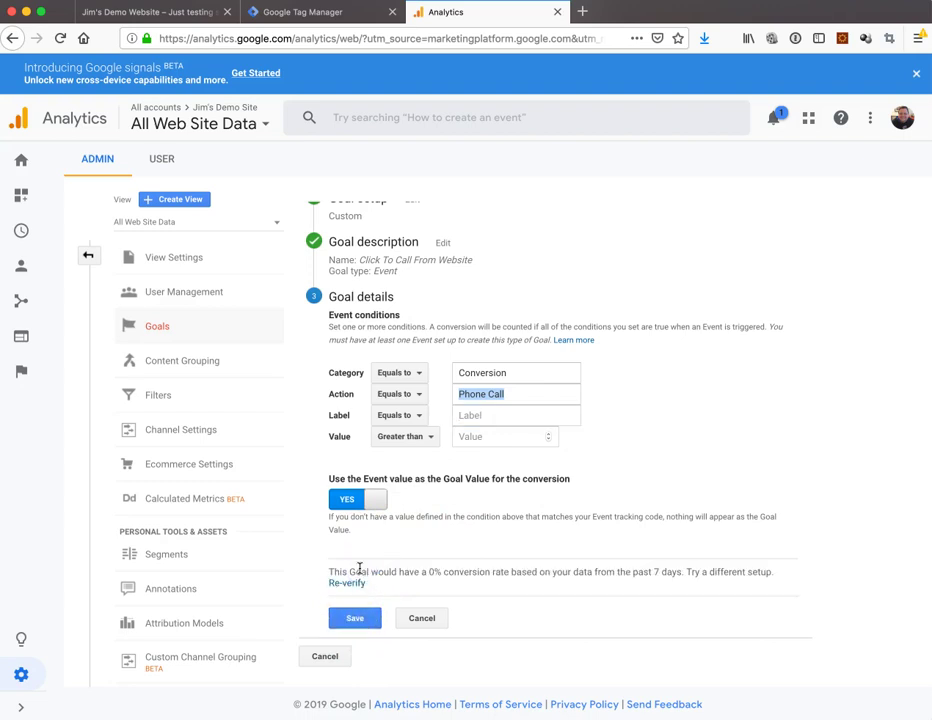
click(362, 620)
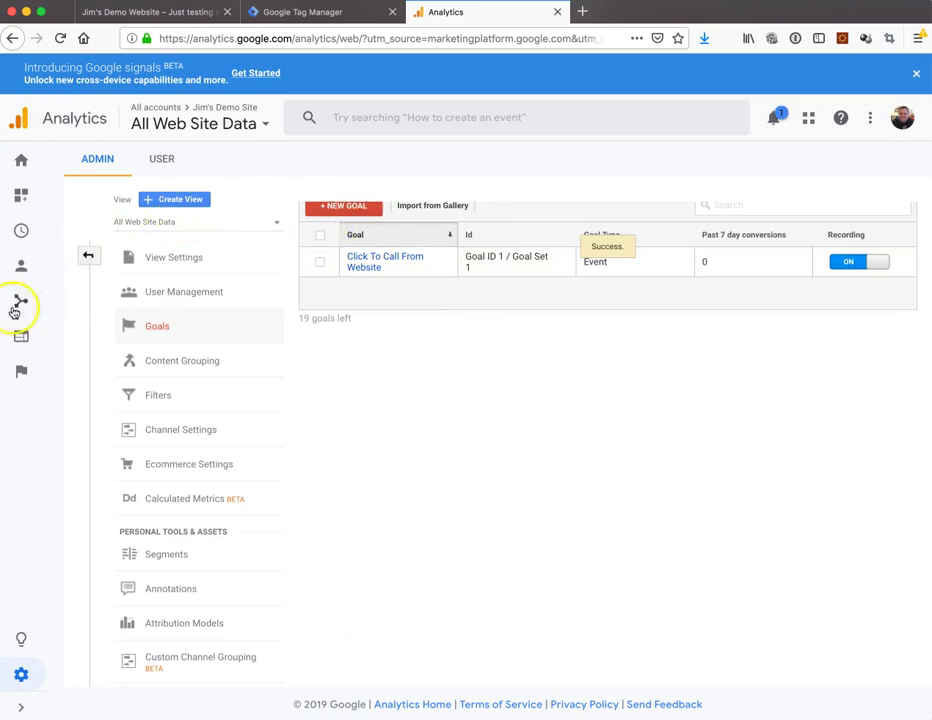
- Open Real-Time > Conversions to see the Click To Call From Website goal
click(17, 242)
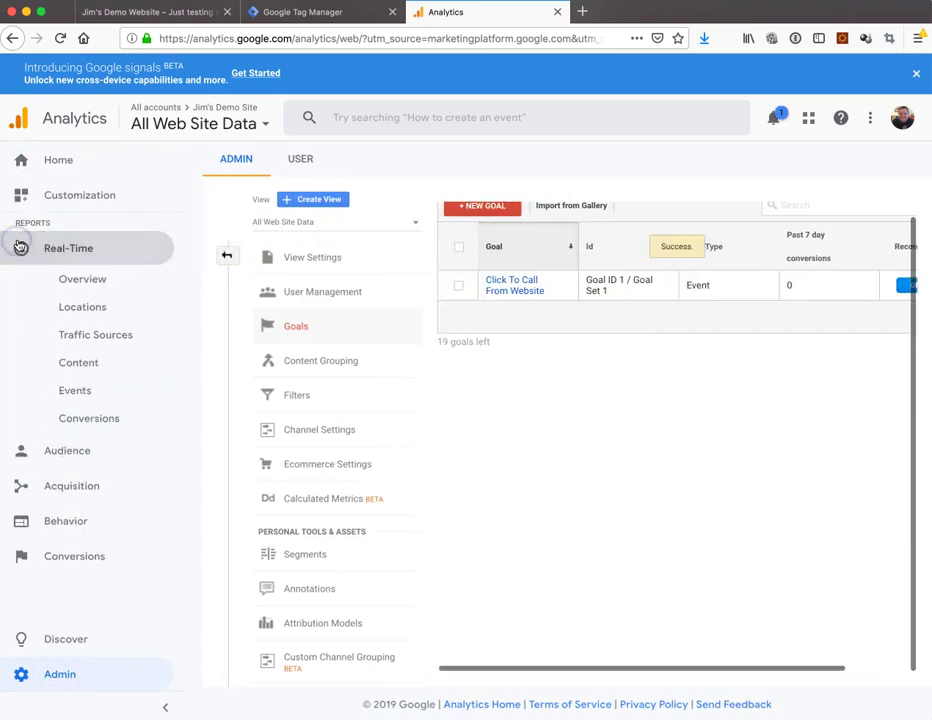
click(92, 418)
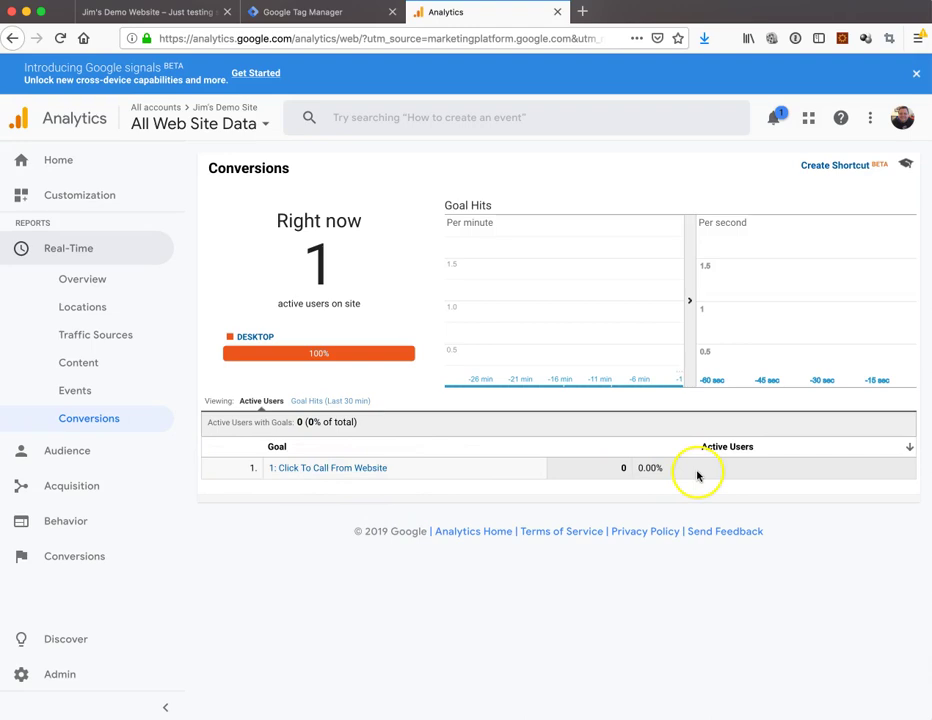
- Reload the demo website, click its phone number, and cancel the call-app prompt
click(117, 17)
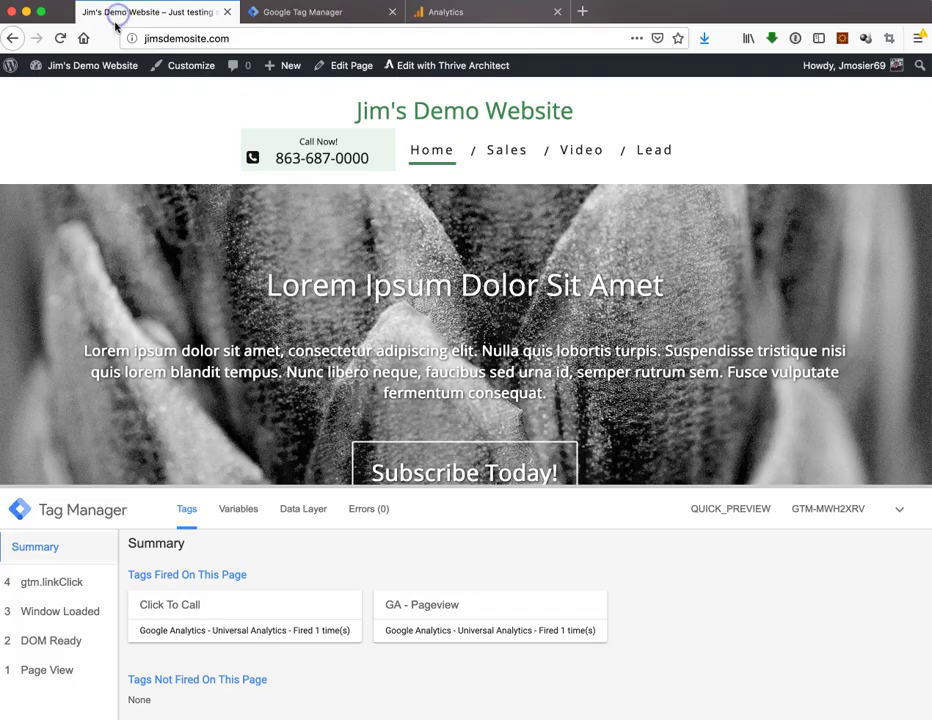
click(60, 38)
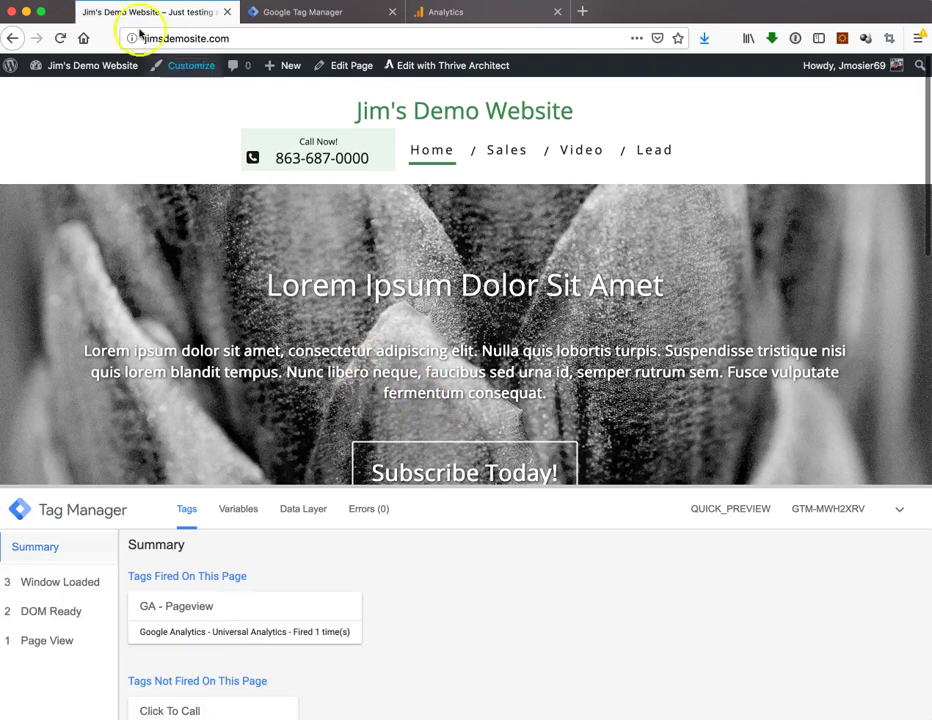
click(302, 154)
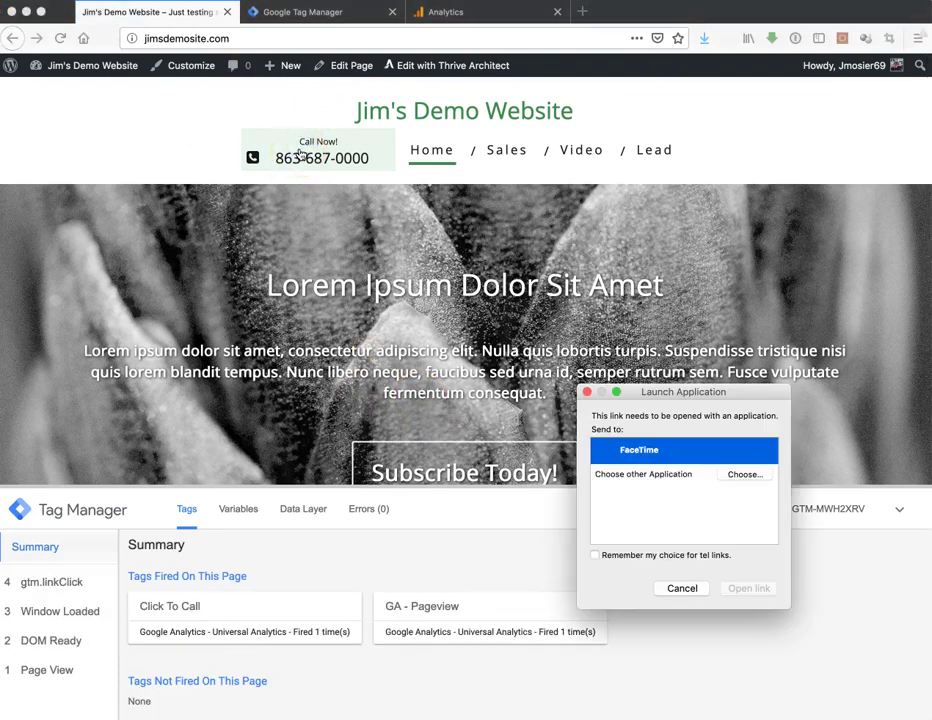
click(680, 588)
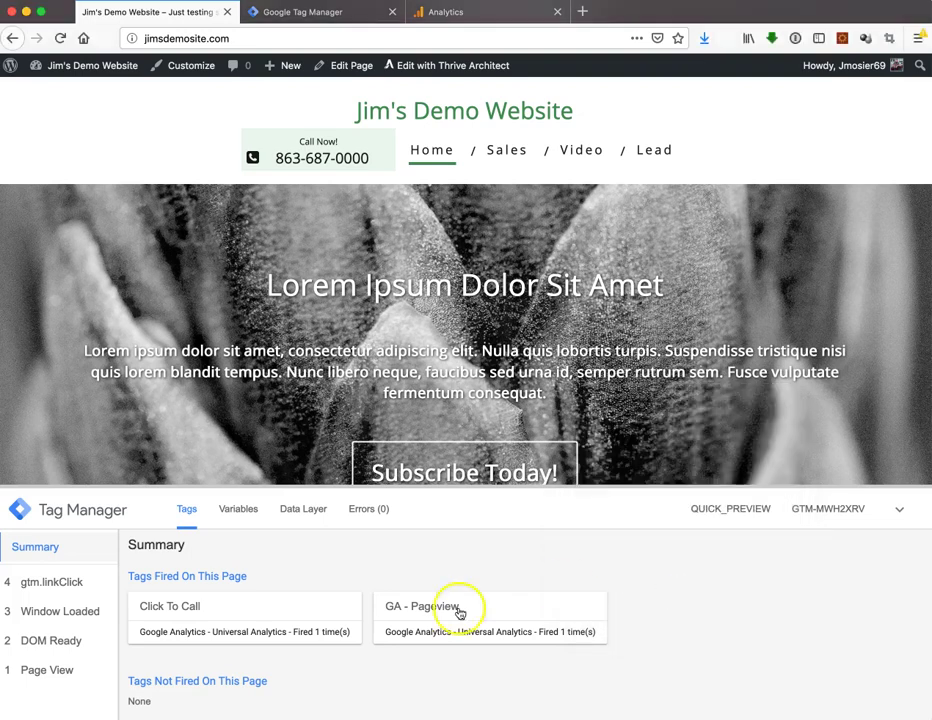
- Return to the Real-Time Conversions report to watch for the Click To Call goal hit
click(474, 10)
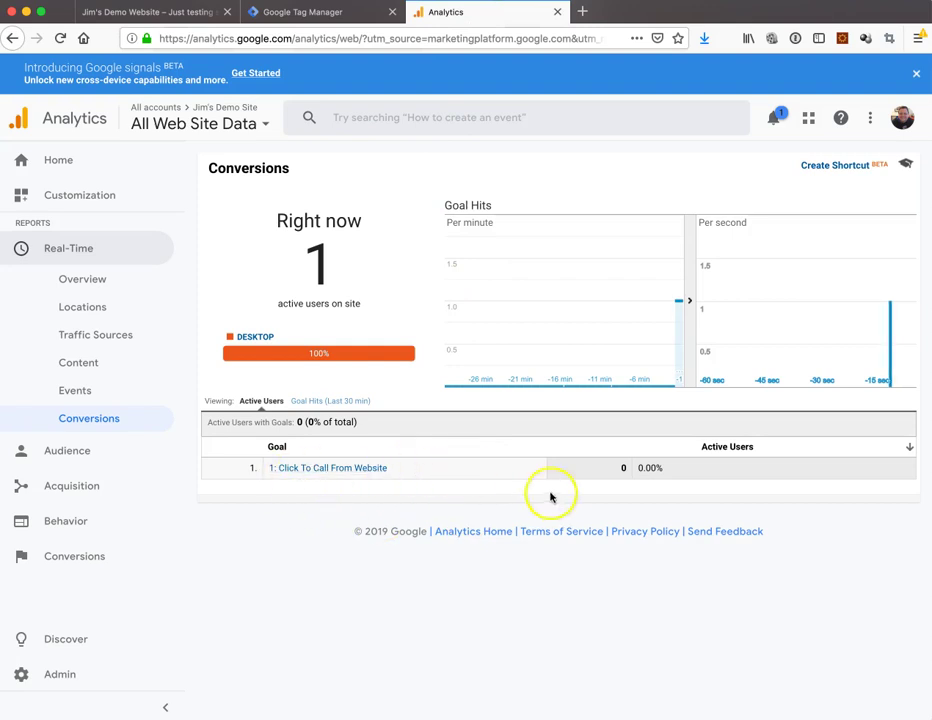